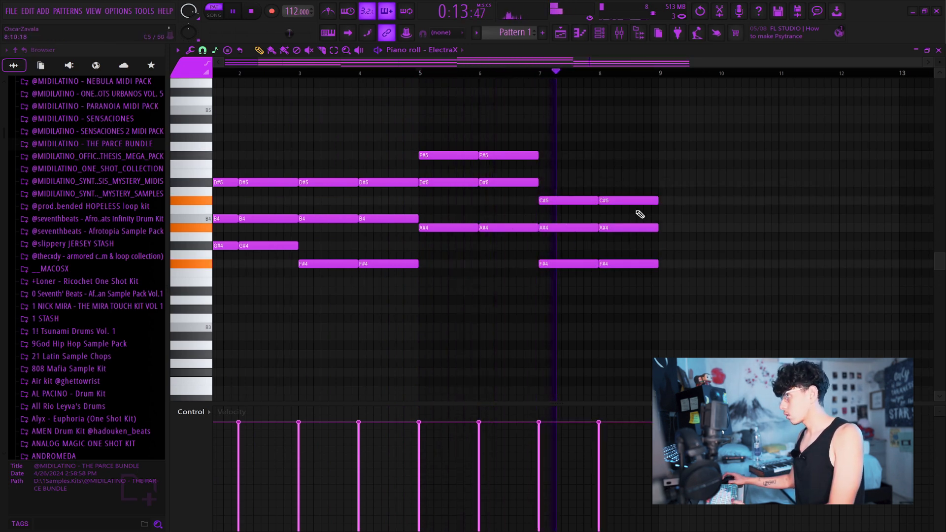
Step: Shorten the E5 and D#5 notes at the end of bar 8 to one beat each and play the pattern
left_click_drag(680, 160, 706, 200)
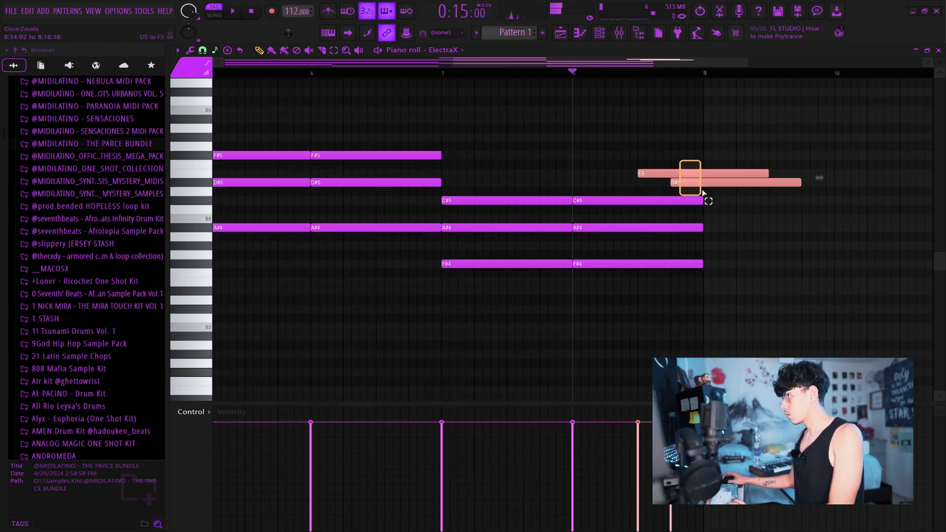
left_click_drag(801, 182, 673, 174)
key("space")
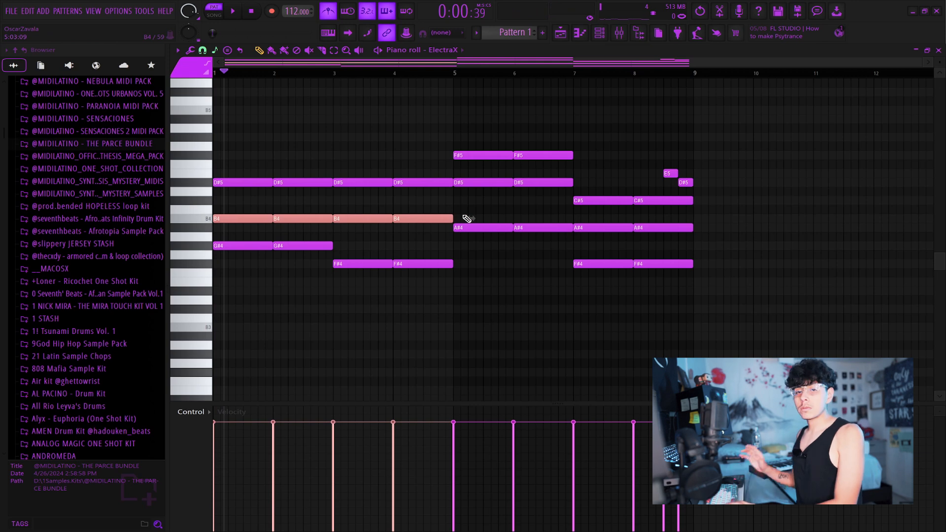
Step: Raise the B4 notes across bars 1 to 4 by one octave, comparing both octaves, and play the pattern
key("ctrl+Up")
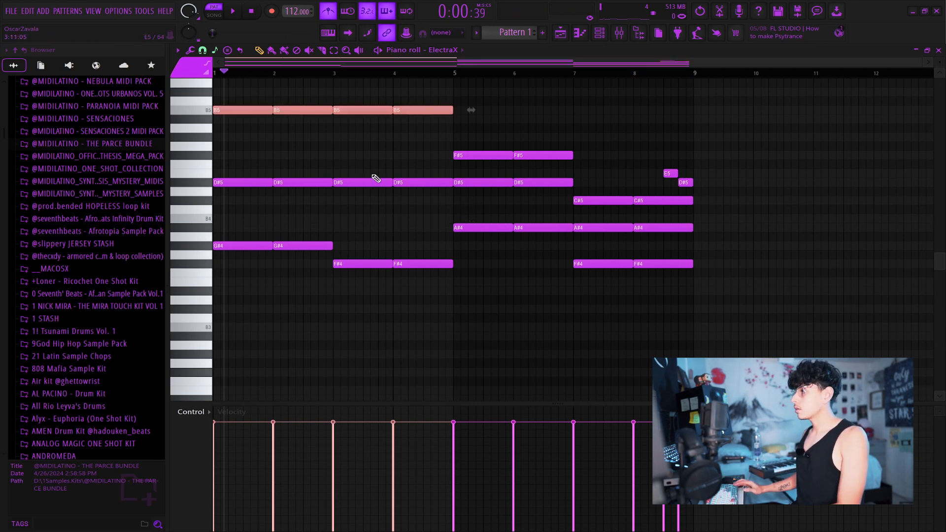
key("ctrl+Down")
key("ctrl+Up")
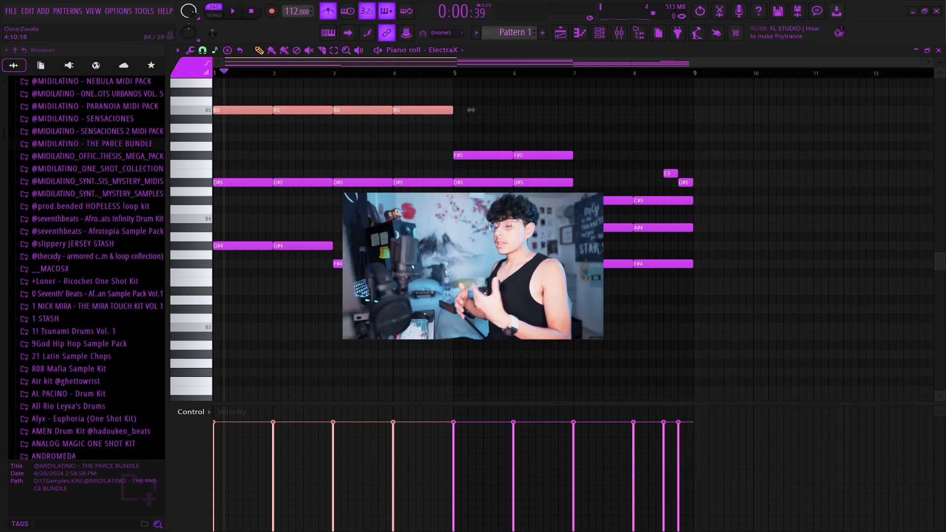
key("space")
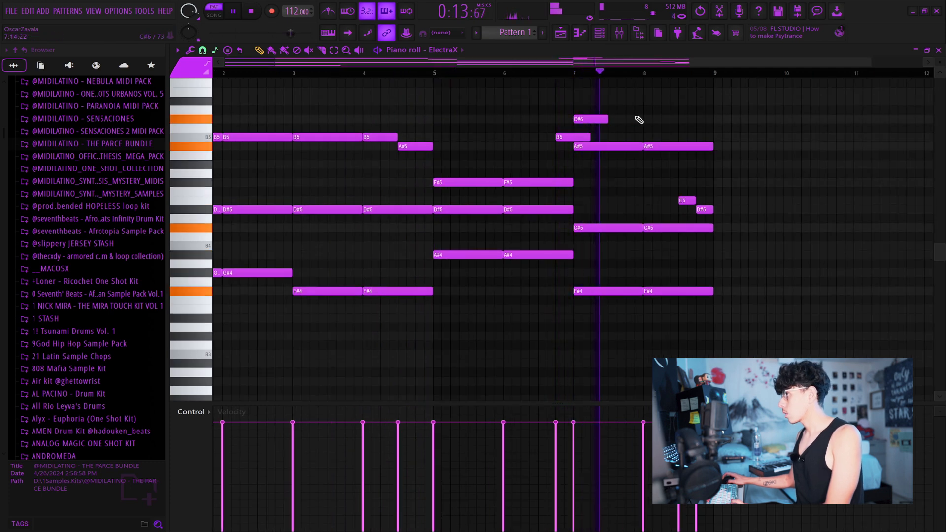
Step: Add half-bar E6 and D#6 notes in bar 8 and shorten the B5 and C#6 notes around the start of bar 7 to one beat
left_click(647, 93)
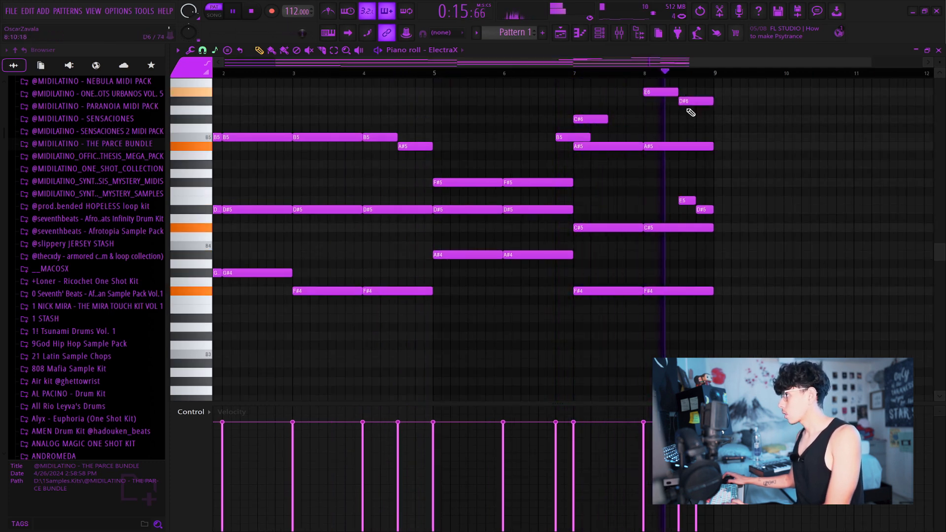
left_click_drag(607, 119, 573, 137)
key("space")
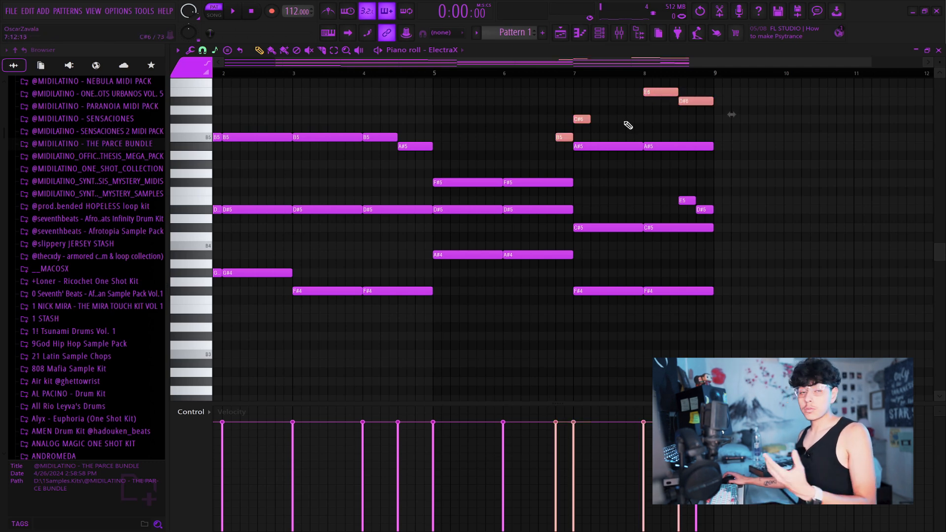
left_click(643, 122)
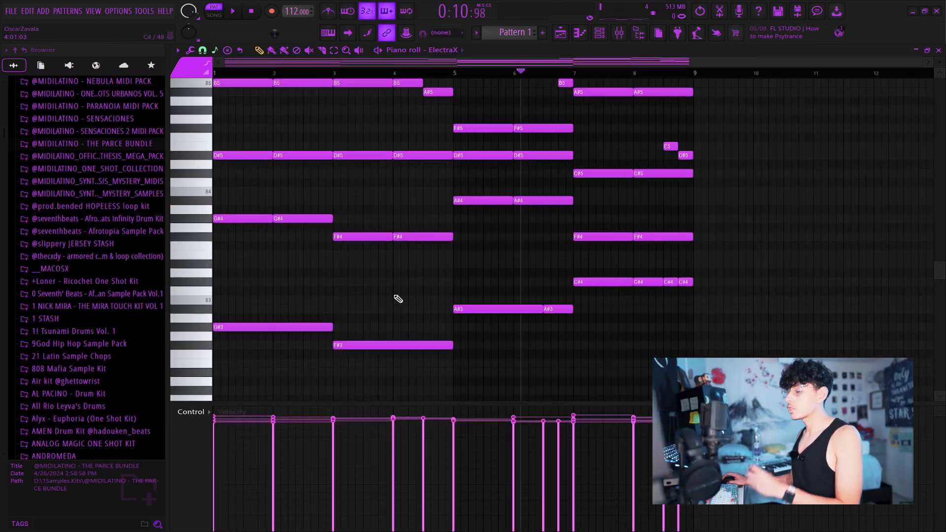
Step: Lower the last two short C#4 bass notes in bar 8 to B3 and A#3
left_click_drag(641, 269, 245, 359)
left_click_drag(729, 269, 635, 295)
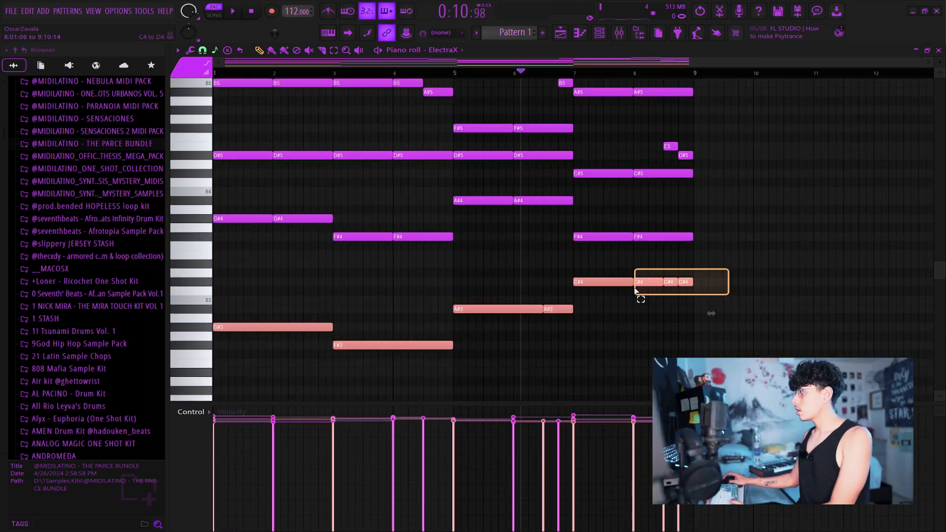
left_click(816, 287, "ctrl")
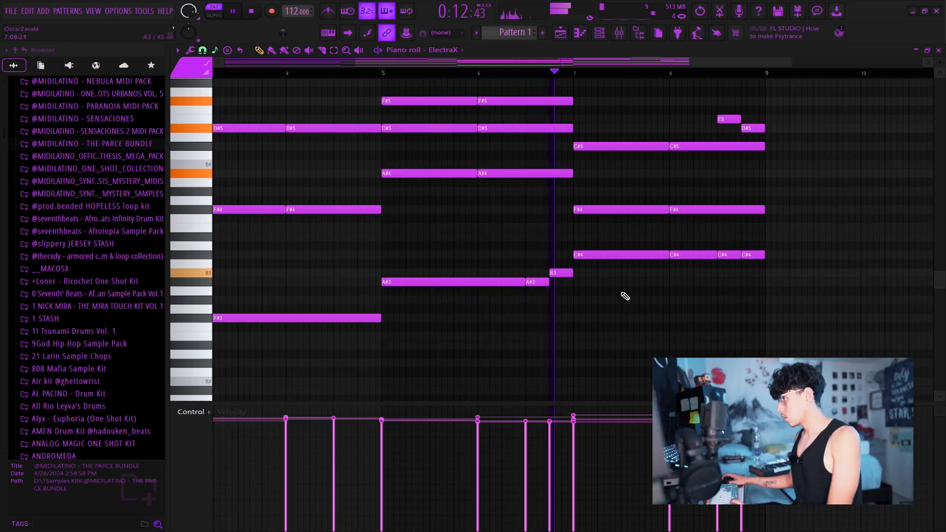
left_click_drag(640, 288, 661, 303)
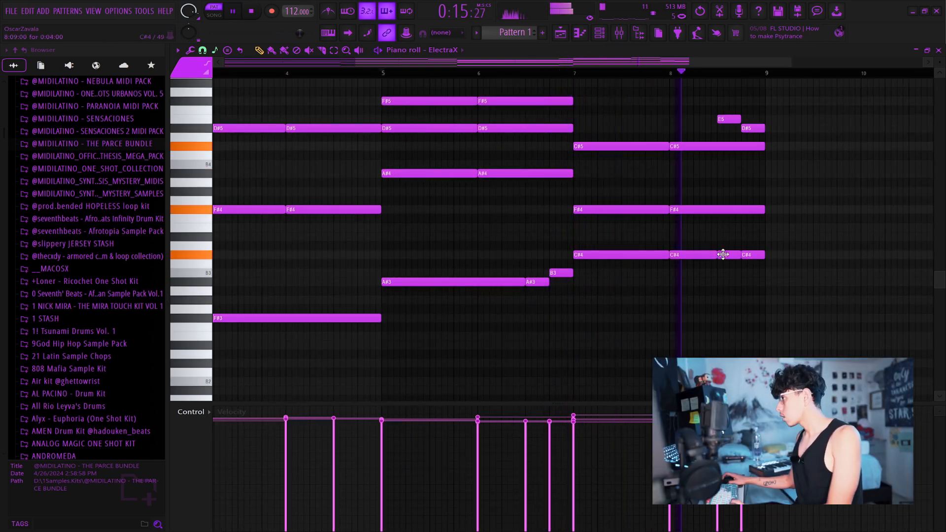
left_click_drag(723, 255, 748, 281)
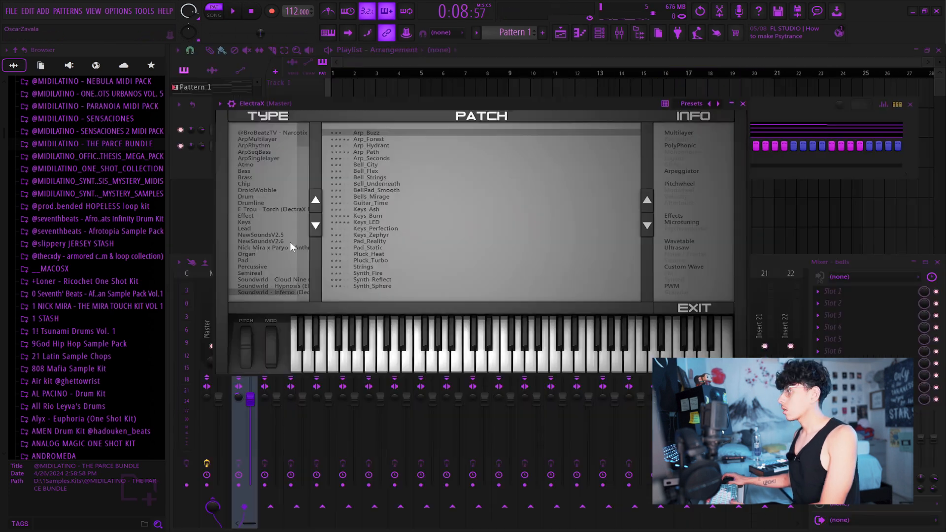
Step: Load the Keys_LED patch in the second ElectraX and paste the copied bells chords into its empty piano roll one octave lower
left_click(383, 241)
left_click(367, 222)
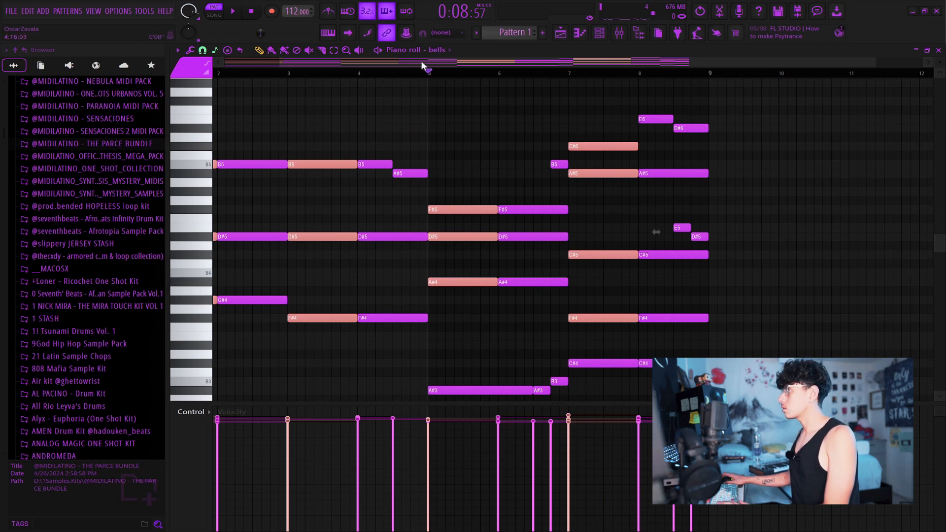
left_click(424, 49)
left_click(451, 74)
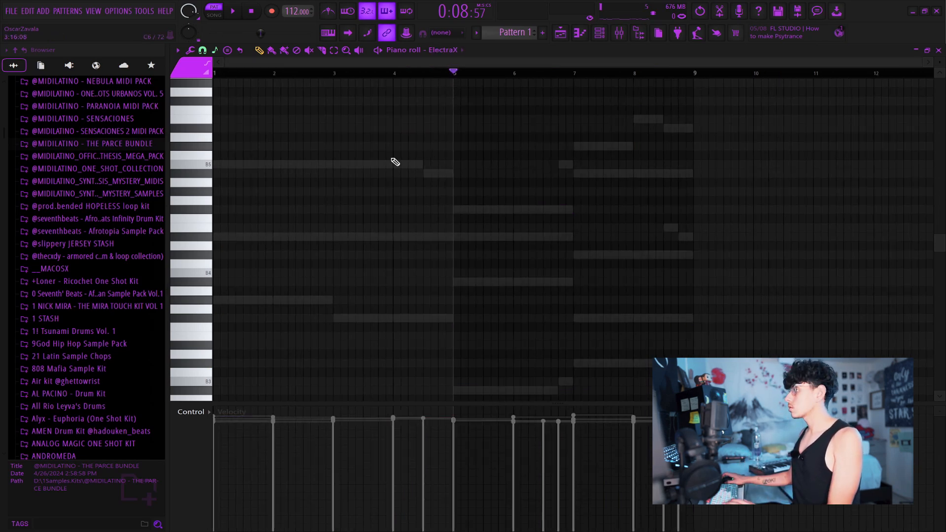
right_click(221, 167)
scroll(317, 194, "down", 3)
key("ctrl+v")
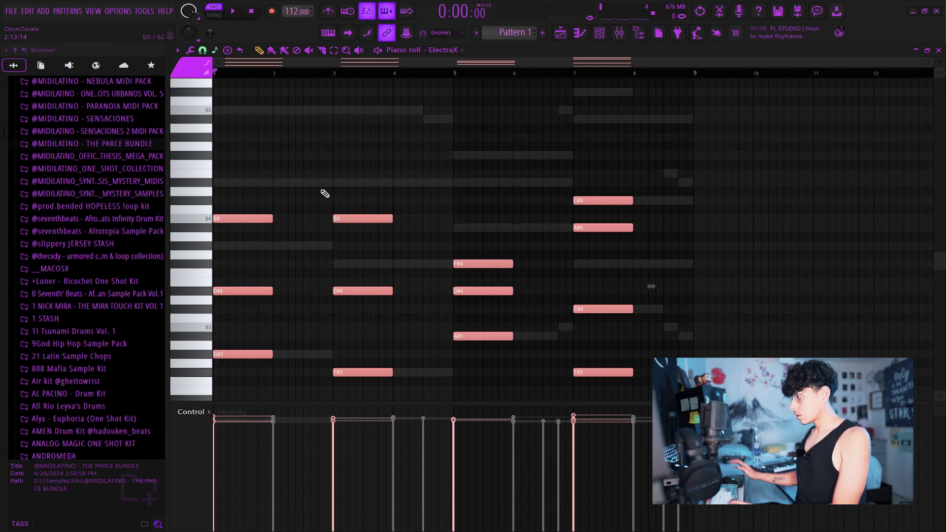
Step: Lengthen the pasted ElectraX chord notes so that each chord fills two bars
key("ctrl+l")
left_click_drag(331, 218, 325, 218)
scroll(636, 233, "down", 1)
left_click(770, 207, "ctrl")
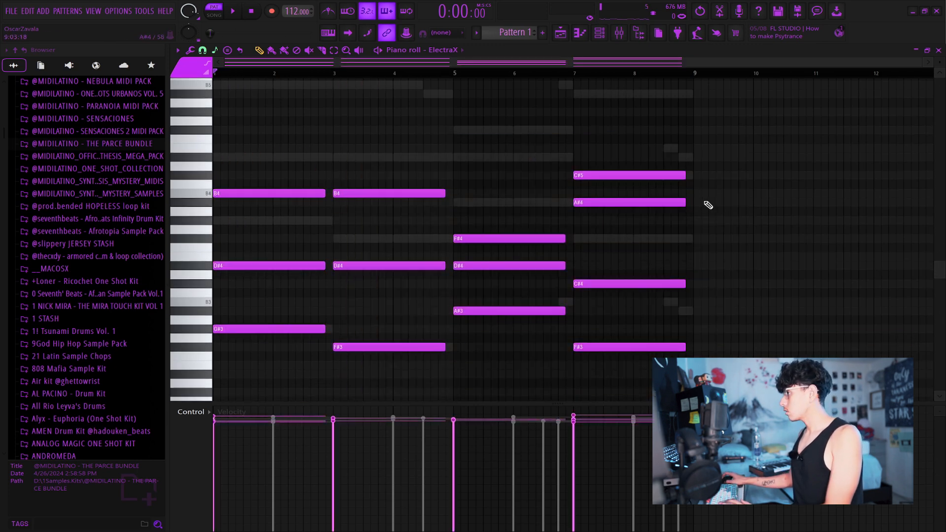
left_click(696, 193)
right_click(734, 193)
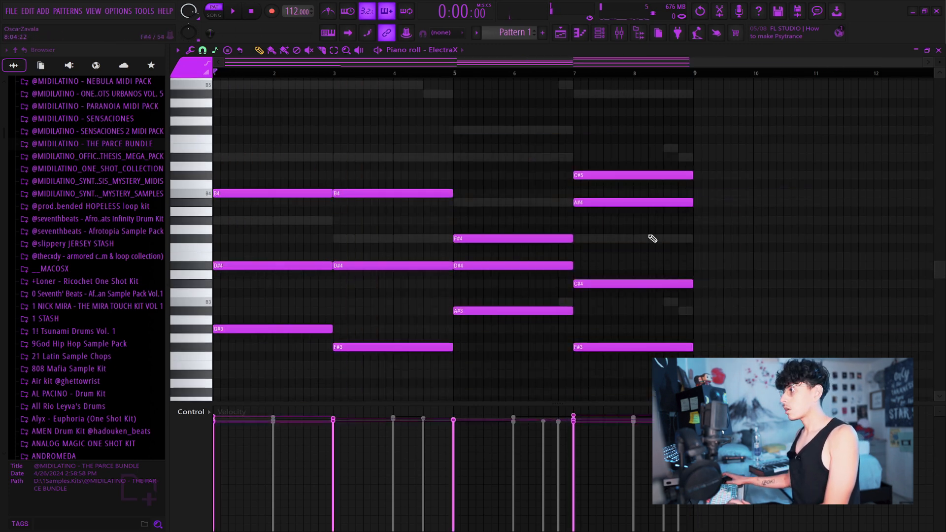
Step: Fill out the keys chords with F#4 in bars 3–4, A#4 in bars 5–6 and a half-bar E5 at the start of bar 8
key("space")
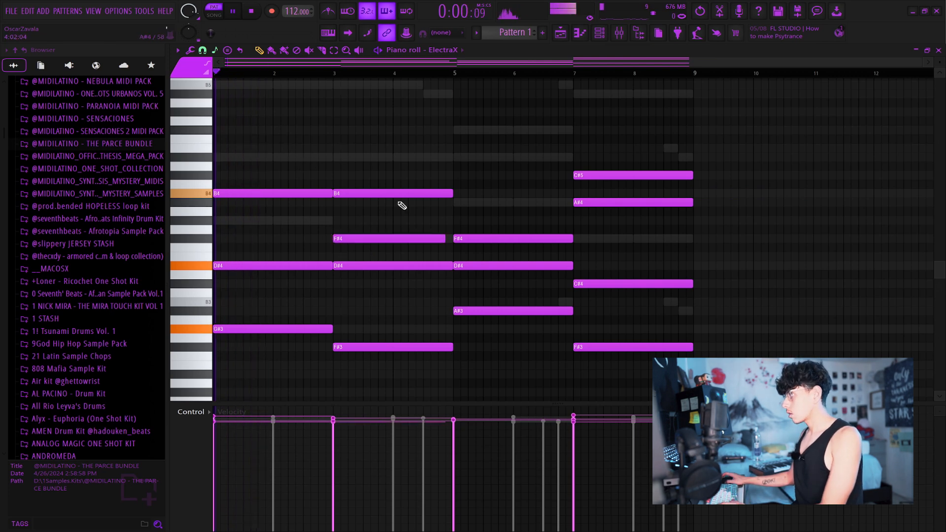
left_click(412, 238)
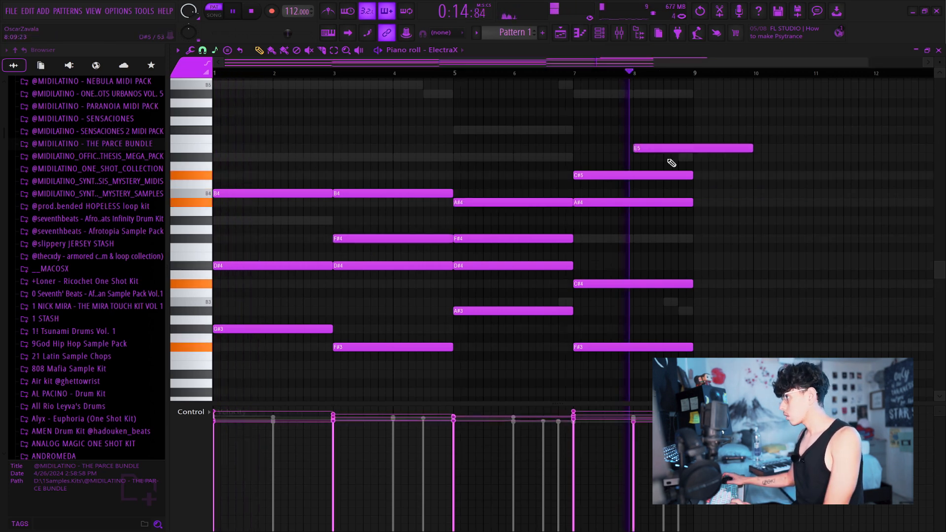
left_click_drag(752, 148, 663, 148)
key("space")
key("ctrl+a")
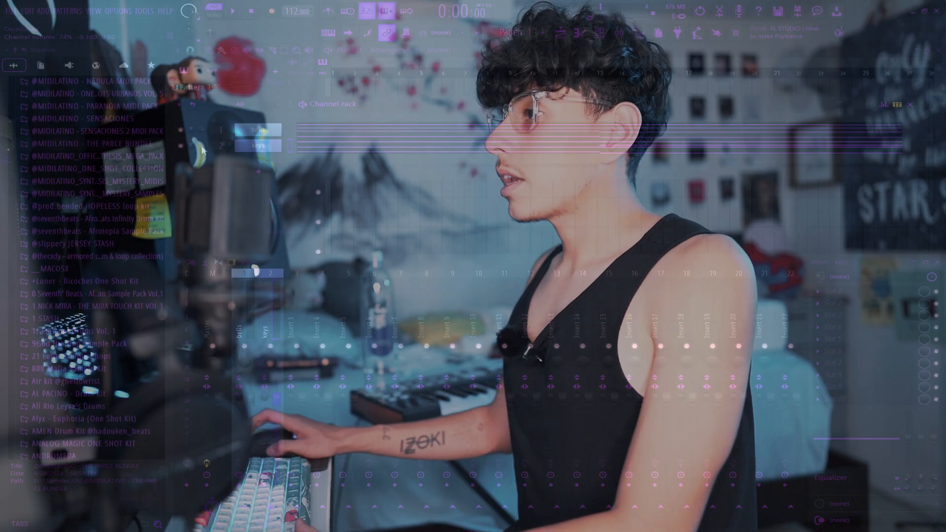
Step: Try ESW Vinyl Guitar 2 as the third instrument and close its window
left_click(259, 172)
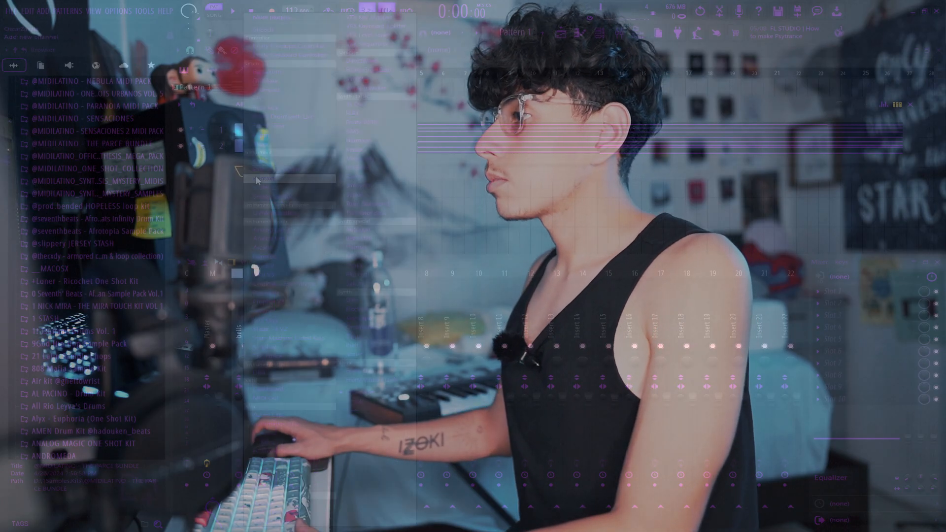
left_click(327, 189)
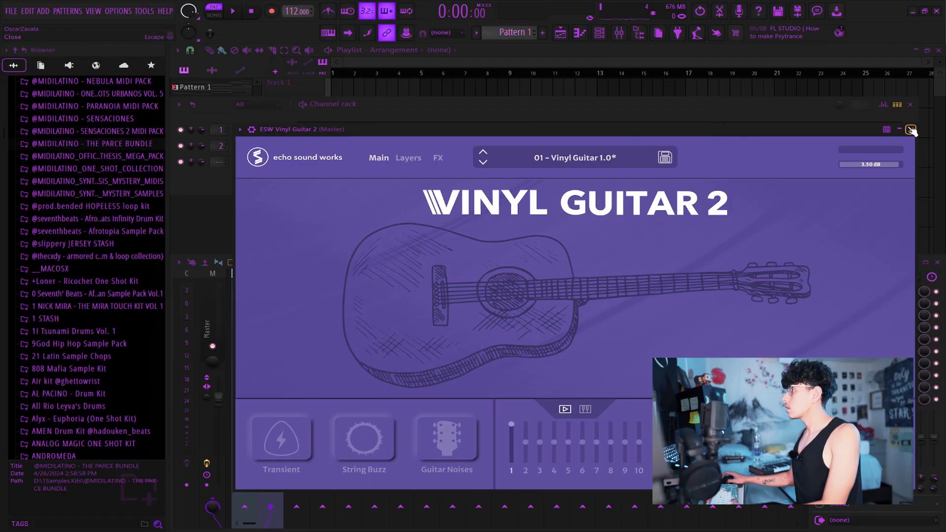
left_click(911, 129)
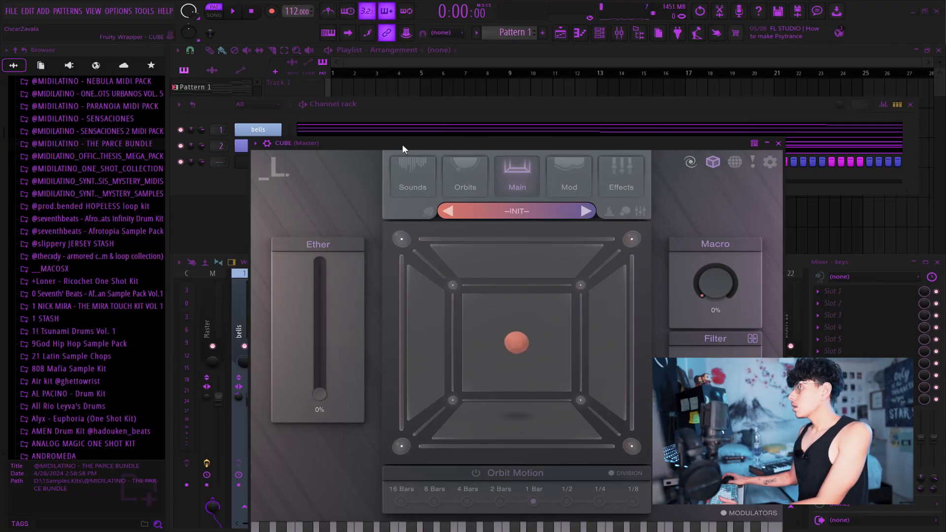
Step: Load the Aphrodite lead preset in CUBE and close the preset browser
left_click_drag(402, 144, 386, 90)
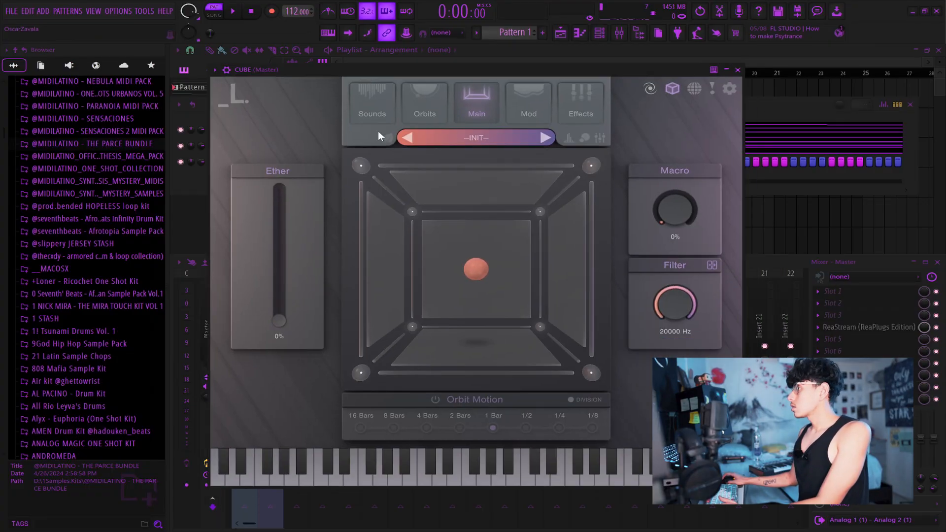
left_click(501, 158)
left_click(461, 413)
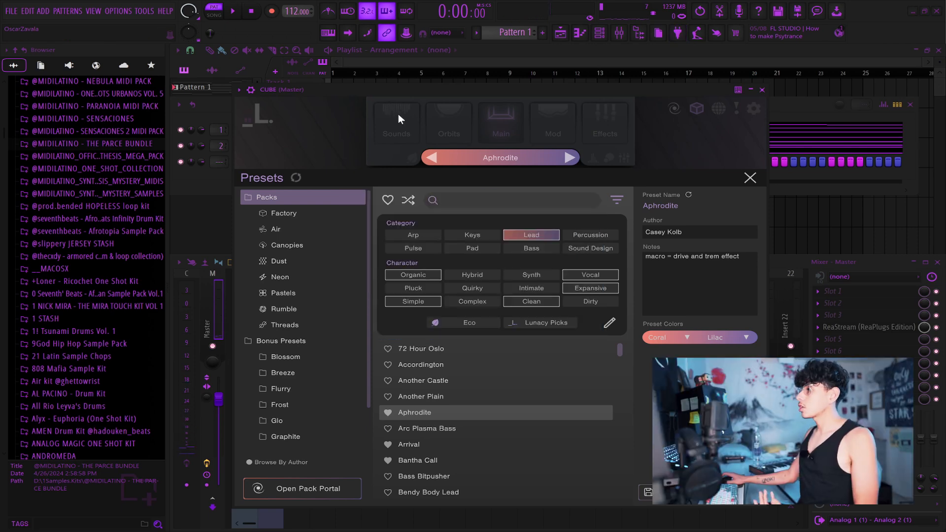
left_click(398, 114)
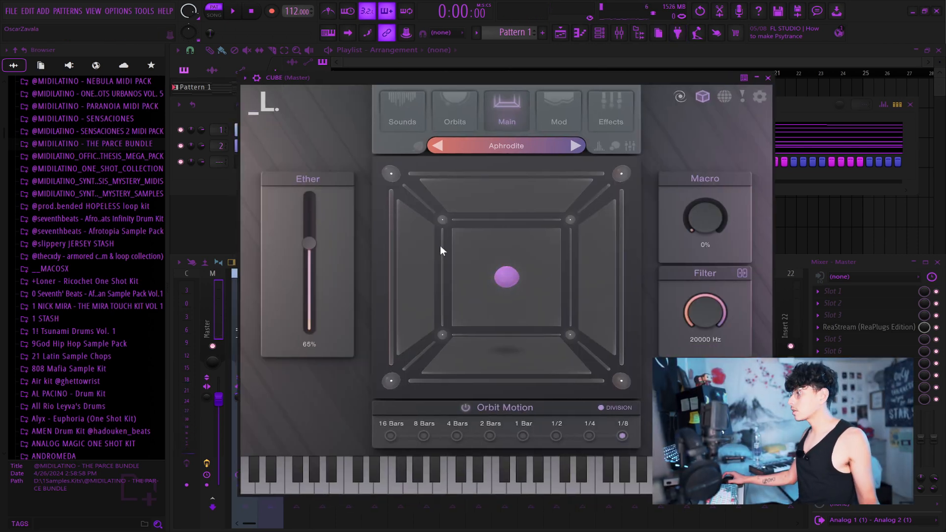
Step: Draw one-beat notes D#5, B5, A#5 and B5 across bar 1 in CUBE's piano roll
right_click(261, 162)
left_click(304, 164)
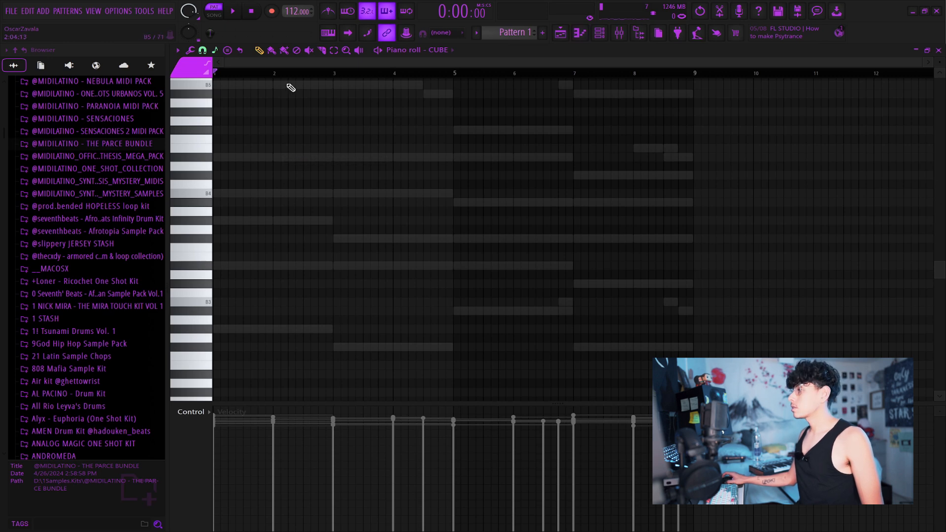
scroll(291, 87, "up", 3)
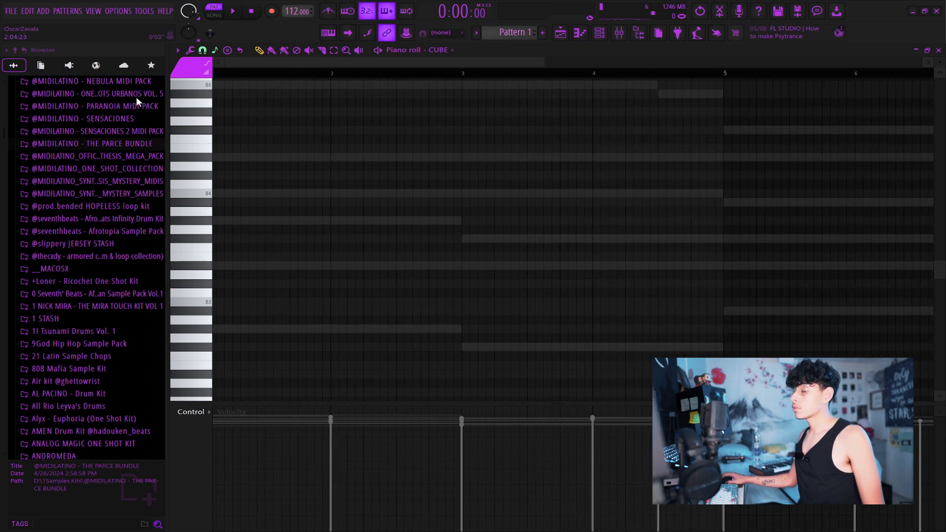
scroll(375, 269, "up", 3)
left_click(220, 239)
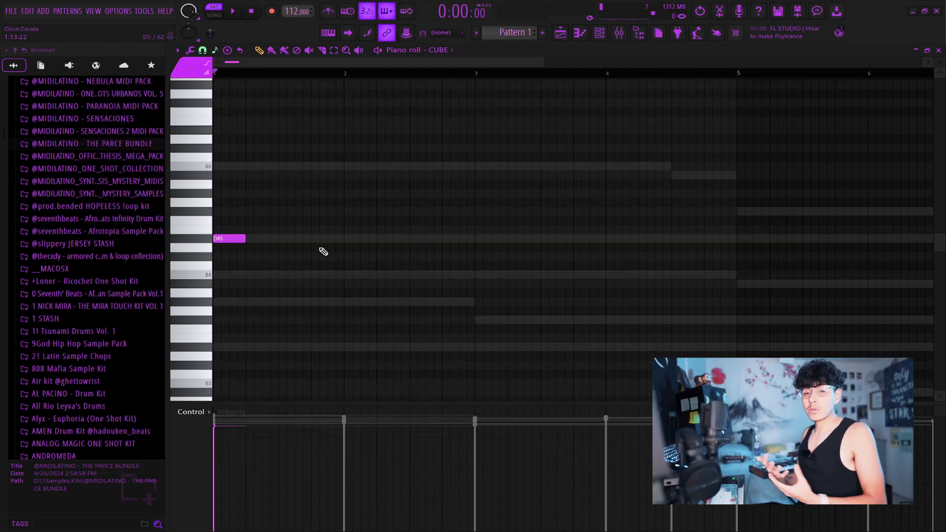
left_click(248, 165)
left_click(280, 176)
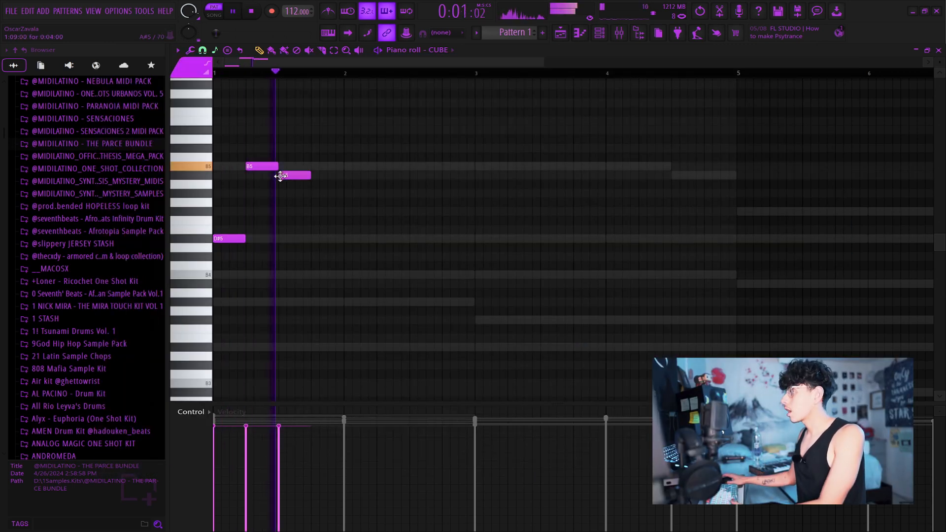
left_click(314, 167)
Step: Duplicate the four-note lead phrase into bar 2 and lower its last note to G#5
key("ctrl+b")
left_click(464, 127, "ctrl")
left_click_drag(460, 162, 460, 190)
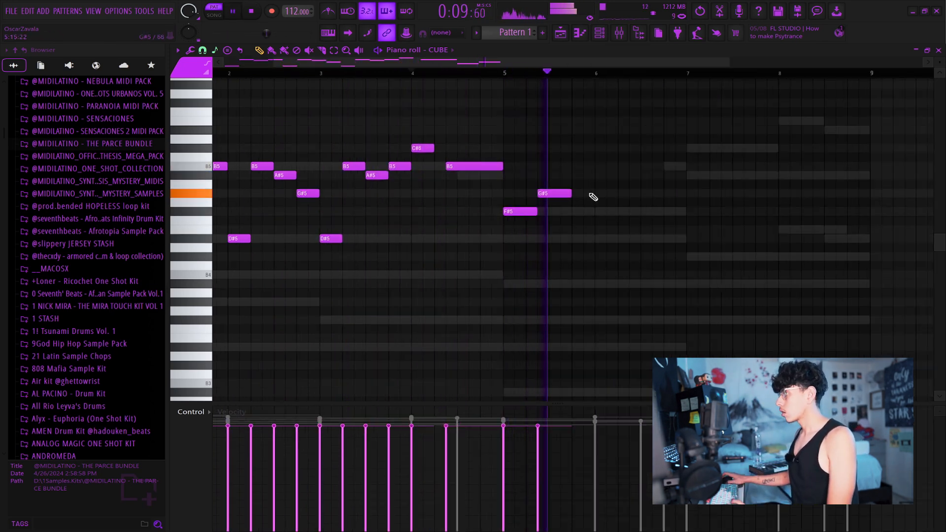
Step: Continue the lead melody with a one-beat A#5 at the end of bar 5 and adjust the closing C#6 notes in bar 8
left_click(573, 175)
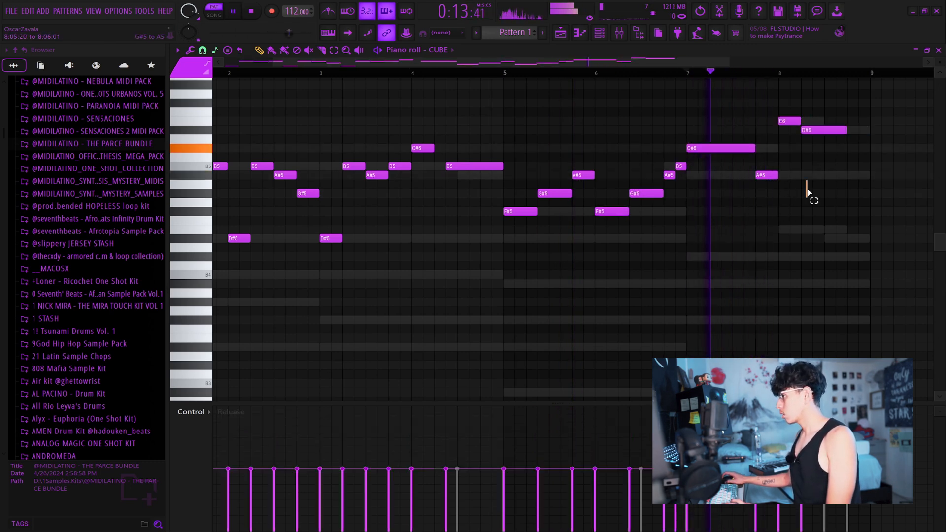
scroll(192, 413, "up", 2)
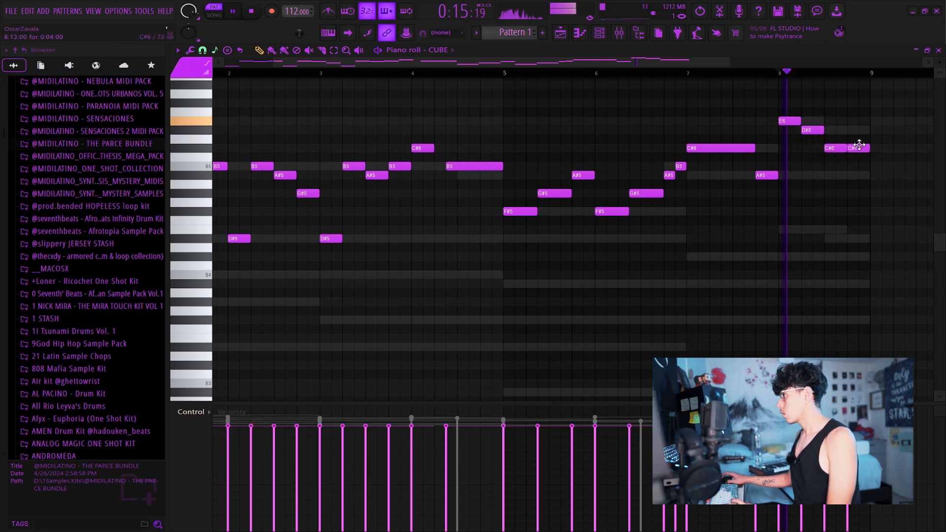
left_click_drag(864, 147, 842, 148)
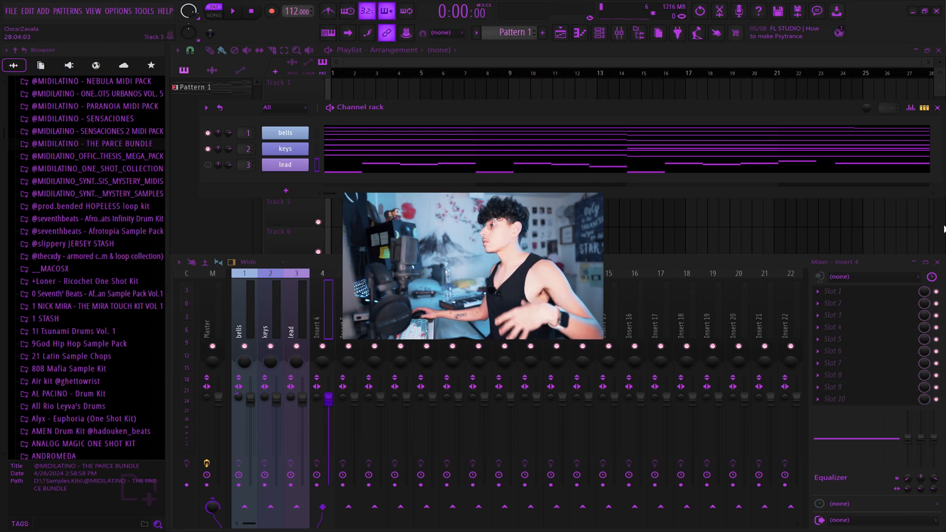
left_click_drag(385, 109, 359, 99)
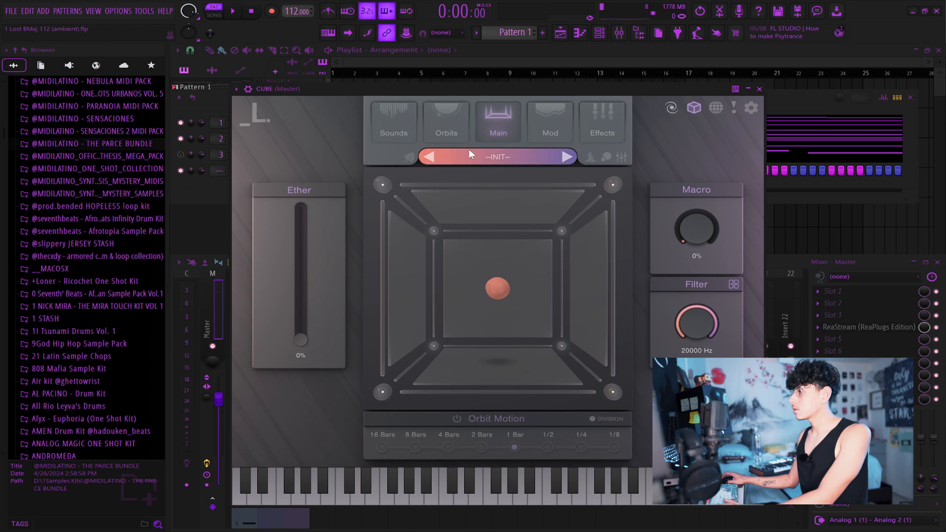
Step: Filter CUBE's presets to Bass and audition Abyssal Thump, Across the Plains, Actinides, Arc Plasma Bass and further bass sounds
left_click(469, 153)
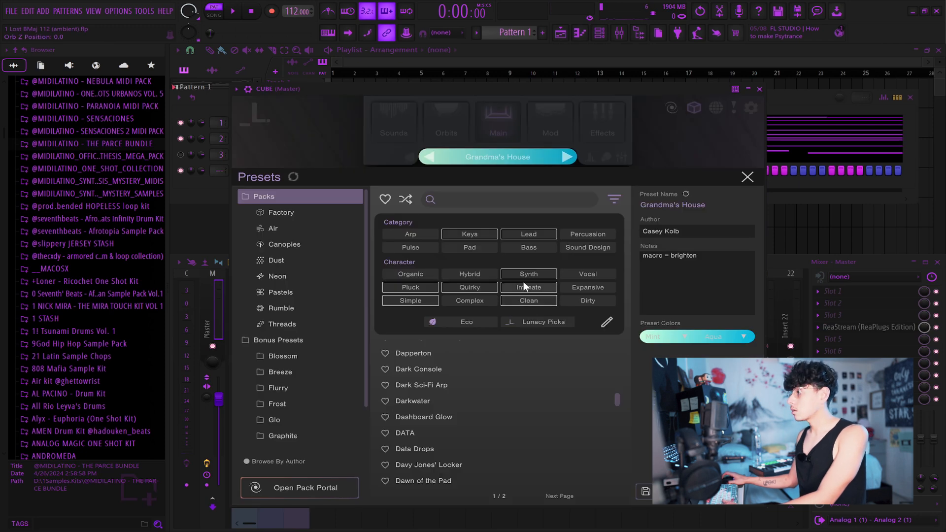
scroll(493, 394, "up", 10)
left_click(442, 364)
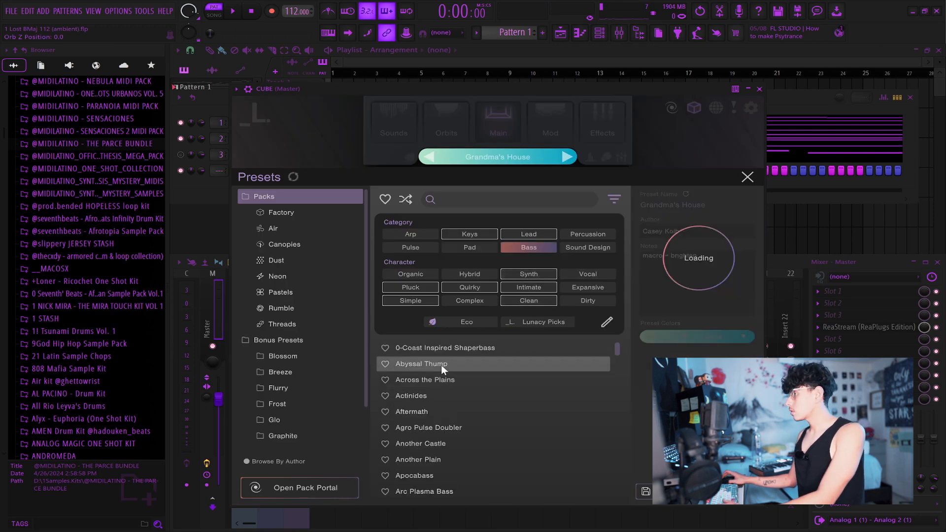
left_click(463, 383)
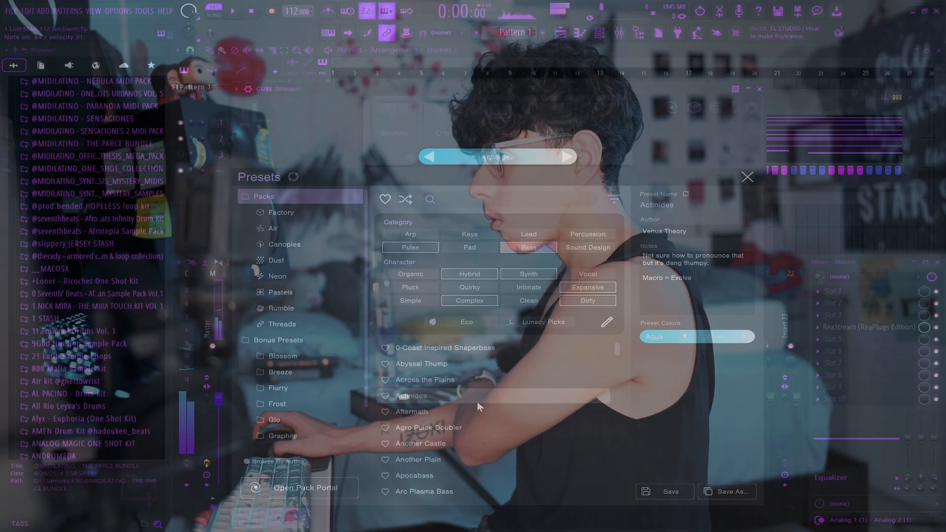
left_click(477, 401)
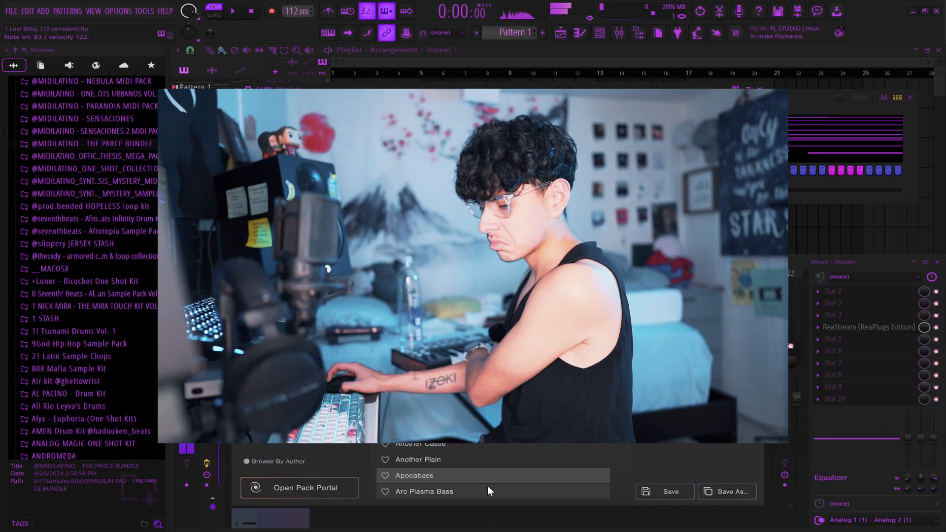
left_click(487, 488)
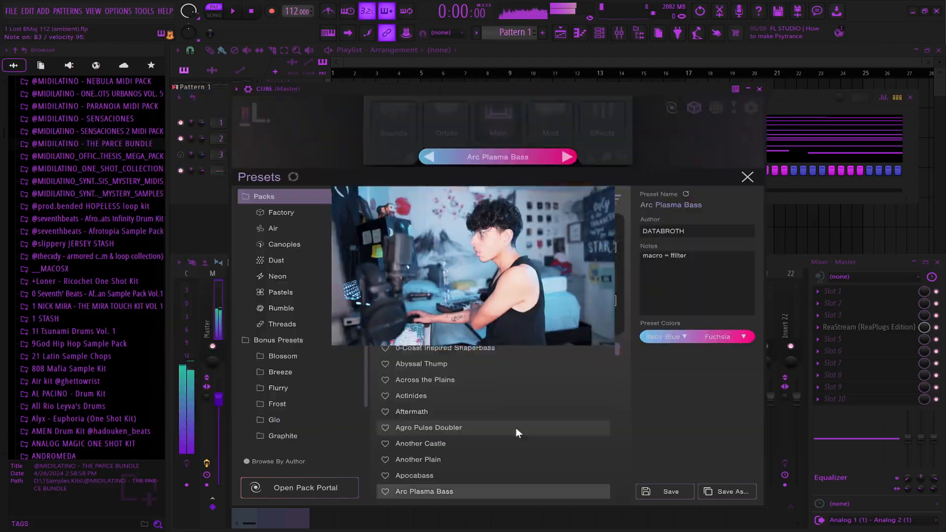
scroll(512, 478, "down", 1)
left_click(513, 478)
scroll(513, 470, "down", 1)
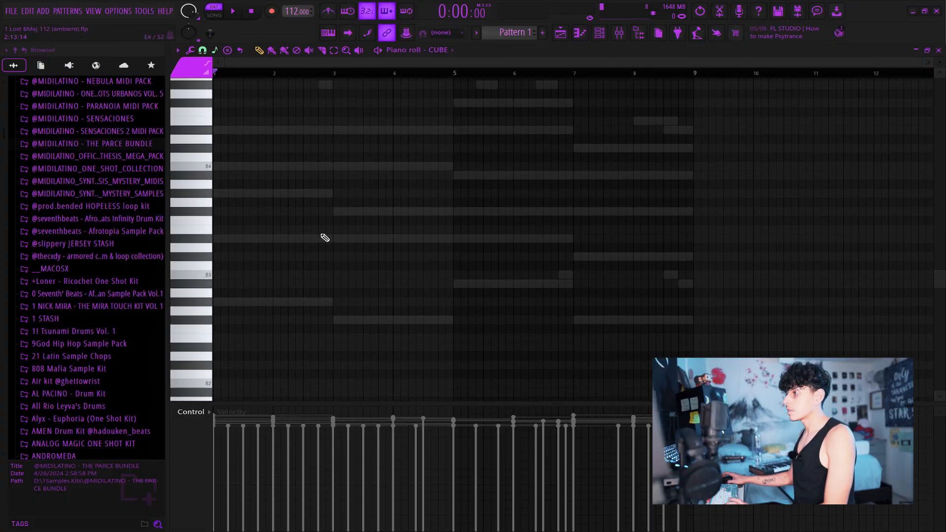
Step: Draw two-bar bass notes G#3, F#3, A#3 and F#3 across bars 1 to 8 and give the bass channel a purple color
key("space")
scroll(286, 271, "down", 3)
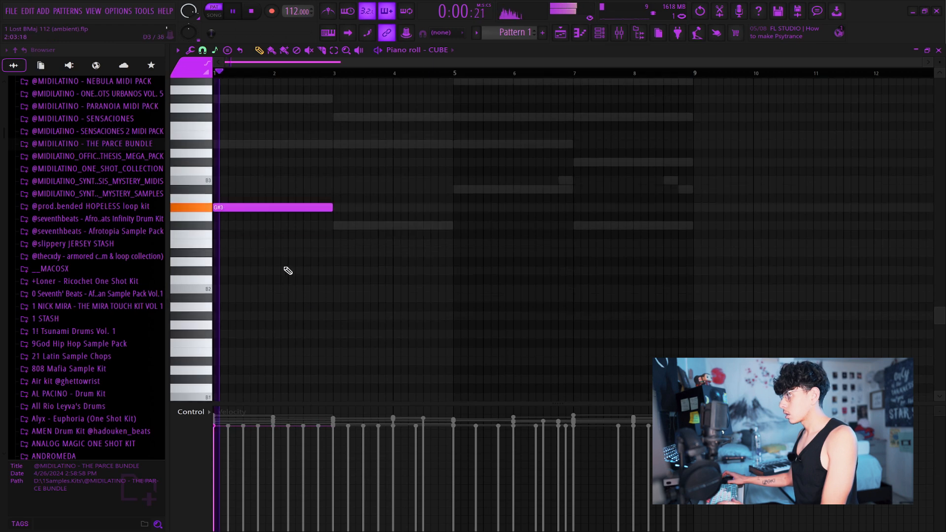
left_click(334, 238)
left_click(458, 202)
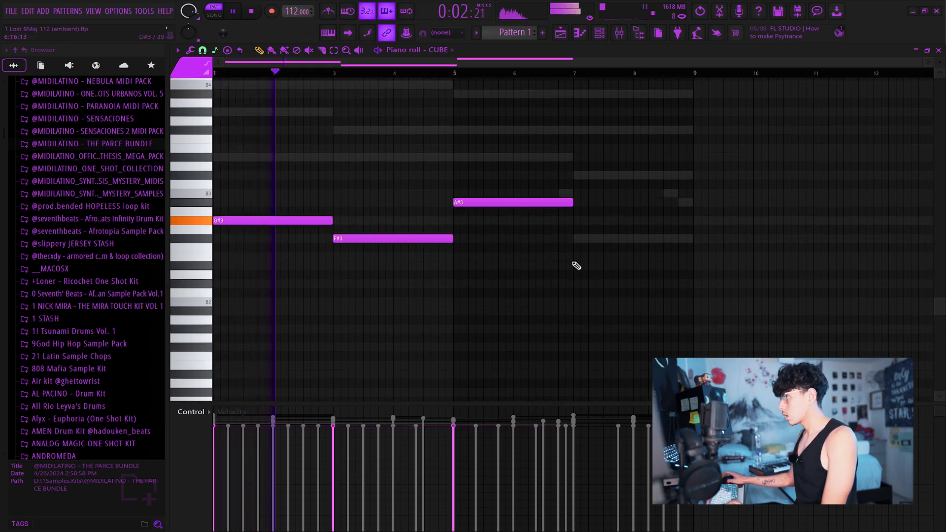
left_click(578, 238)
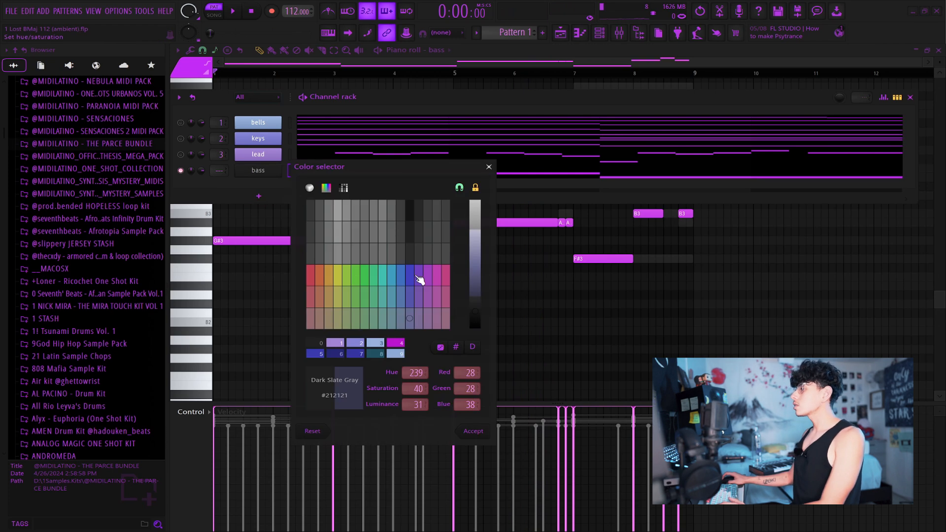
double_click(419, 280)
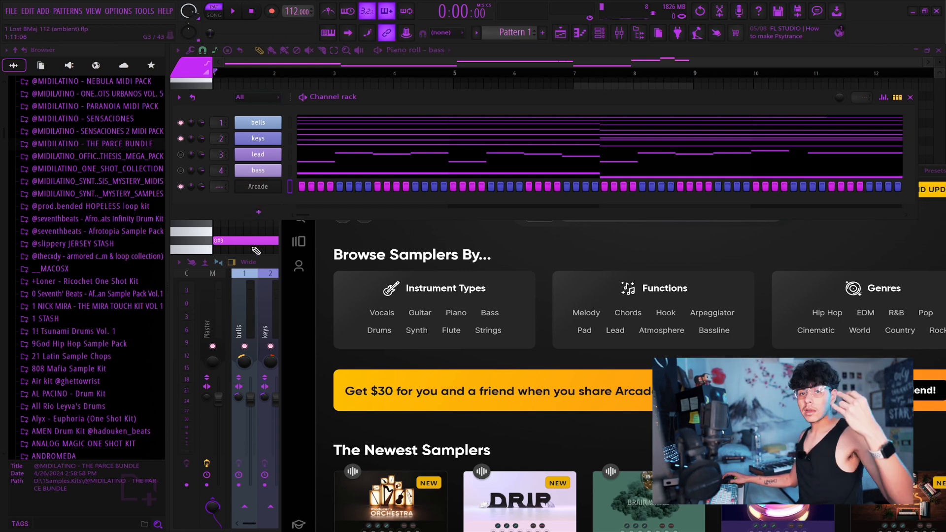
Step: Browse Arcade's sampler library and open the Distant Voices line
scroll(544, 369, "down", 3)
scroll(545, 370, "up", 3)
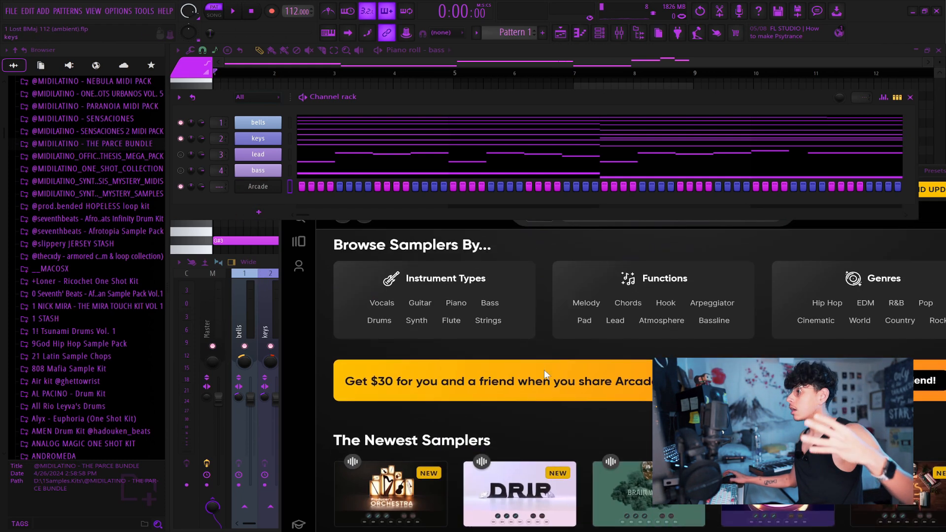
scroll(544, 370, "down", 15)
scroll(547, 325, "up", 3)
scroll(550, 284, "down", 4)
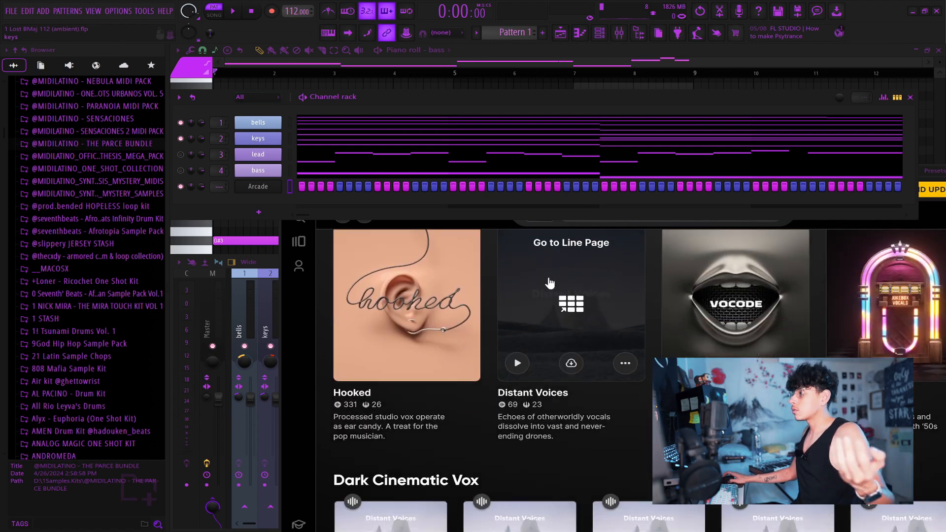
left_click(550, 283)
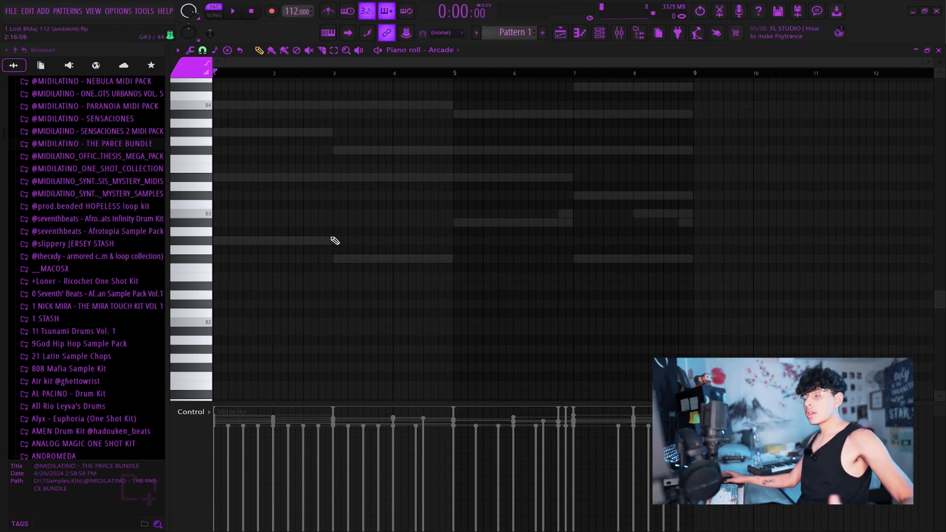
Step: Lengthen the C5 note near the end of bar 8 in Arcade's piano roll
scroll(359, 85, "up", 7)
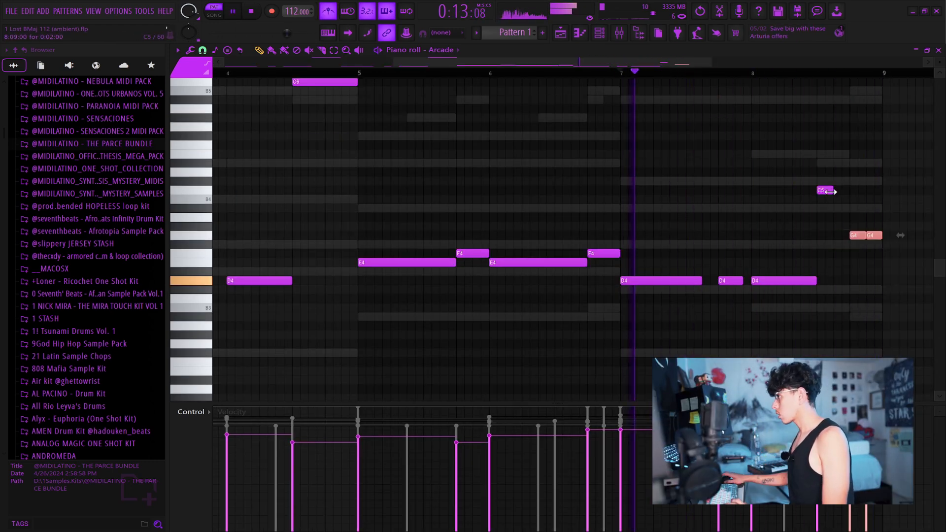
left_click(858, 236)
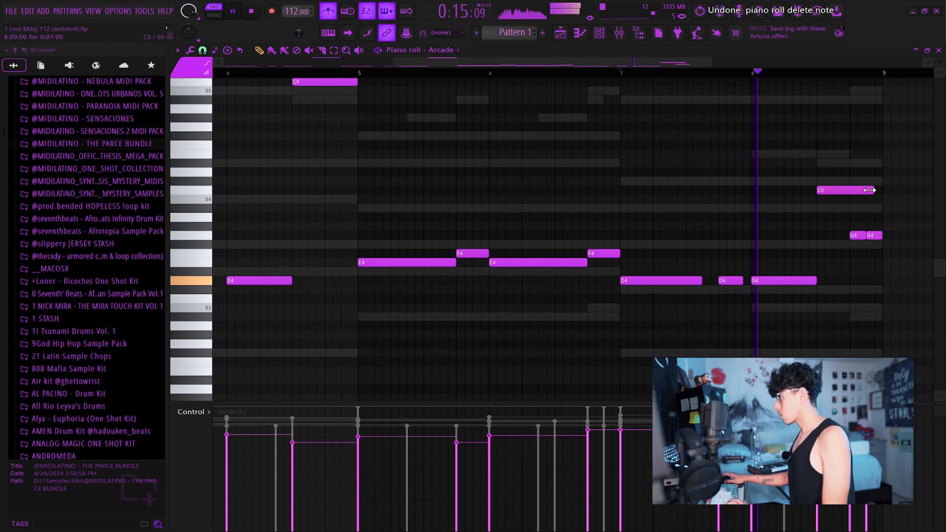
left_click_drag(849, 191, 853, 191)
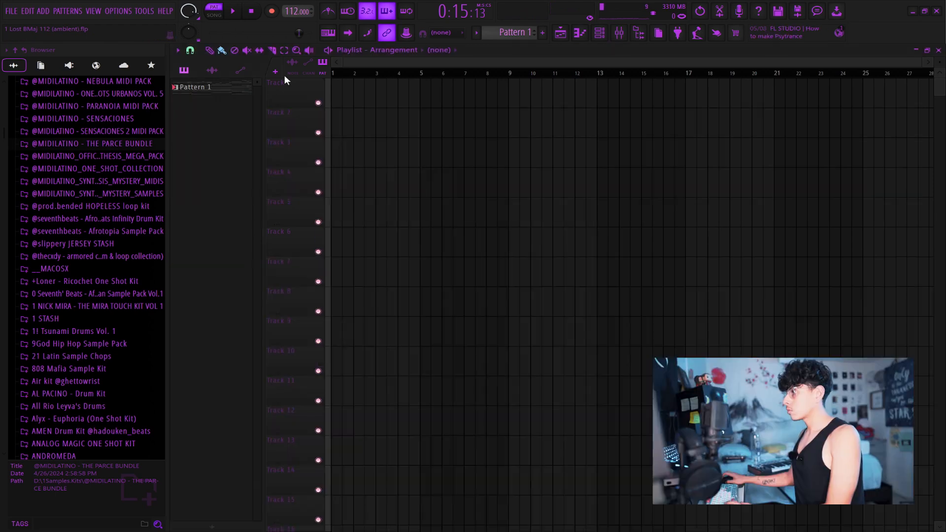
Step: Split Pattern 1 by channel and place the bells pattern on Track 1 at bar 1 of the playlist
right_click(221, 90)
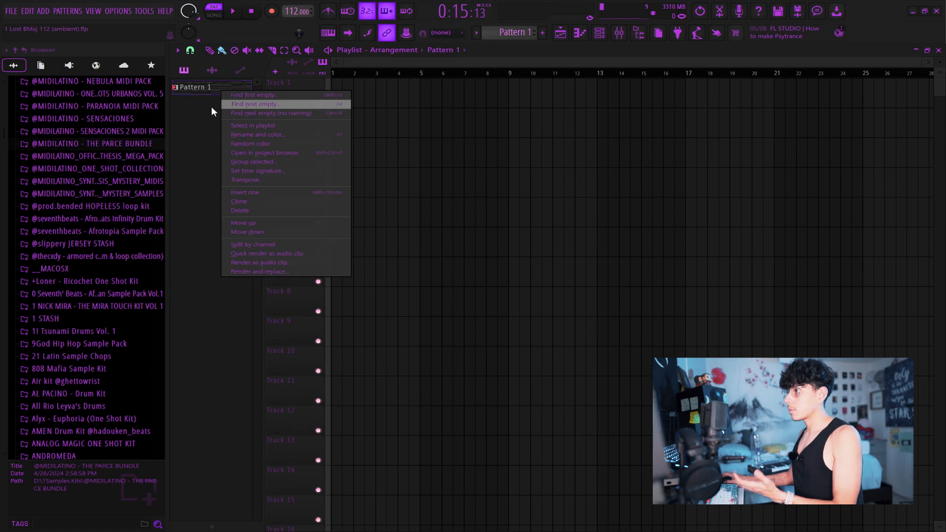
left_click(242, 244)
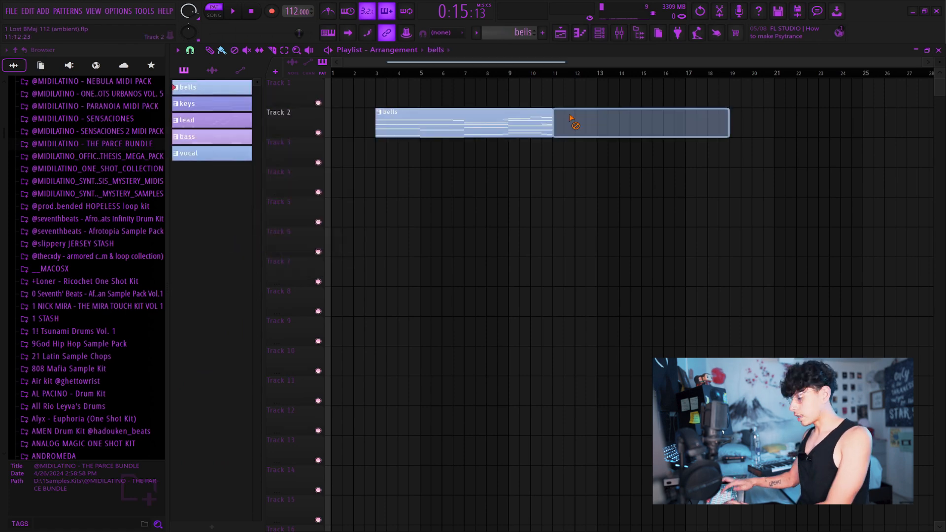
left_click(655, 324)
left_click_drag(739, 334, 417, 92)
scroll(487, 76, "up", 1)
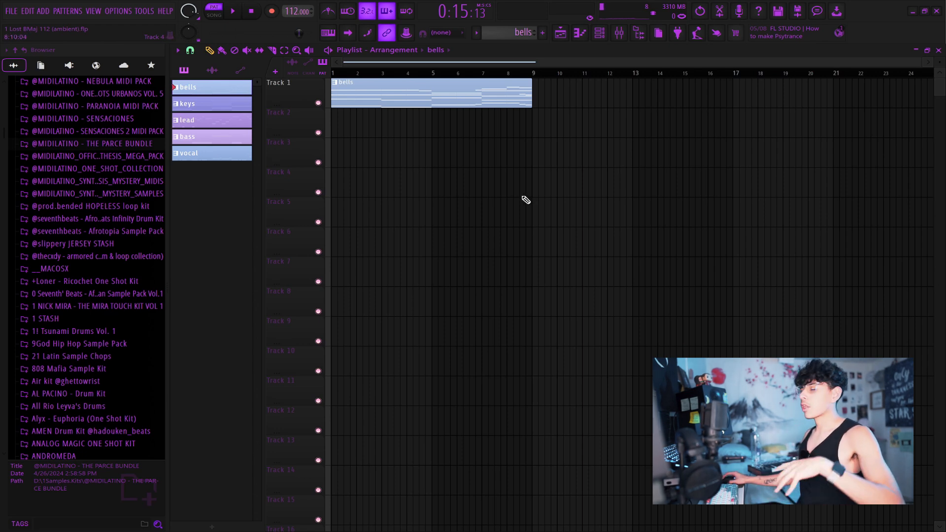
Step: Play back the layered bells, keys and lead clips and place the bass pattern on Track 2 at bar 9
key("space")
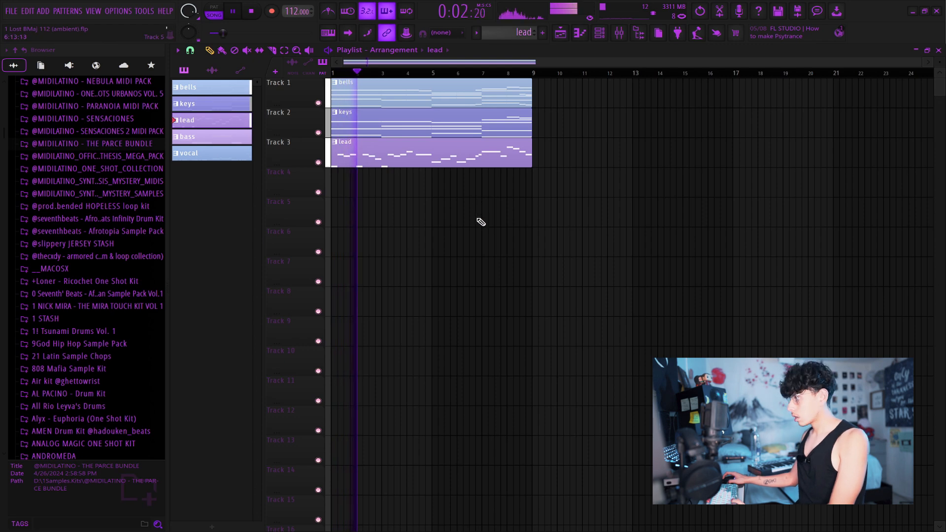
key("space")
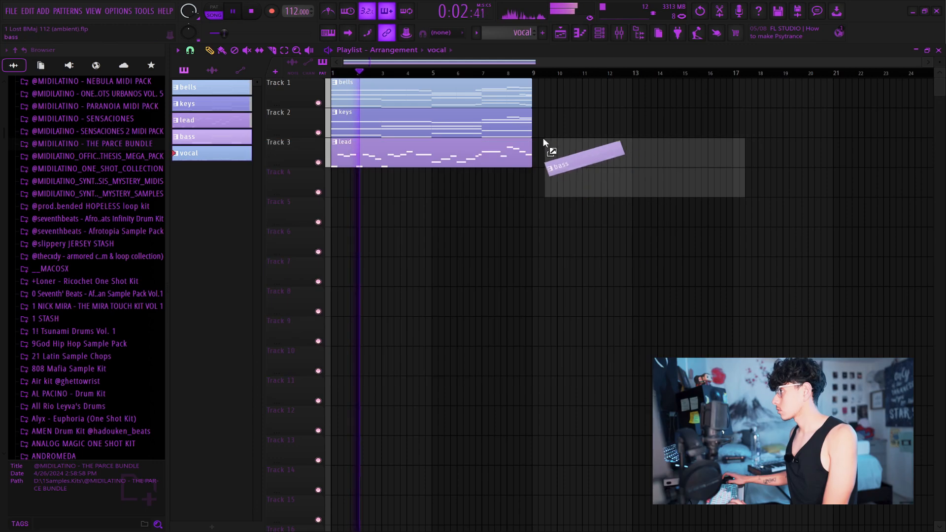
left_click_drag(543, 137, 535, 129)
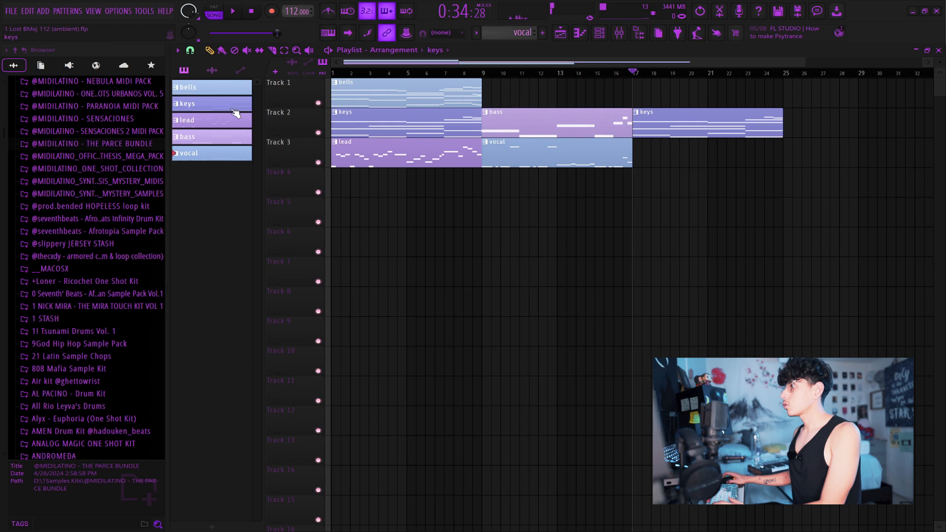
Step: Quick-render the vocal pattern as an audio clip and place it on Track 3 at bar 17
left_click(212, 70)
left_click(184, 70)
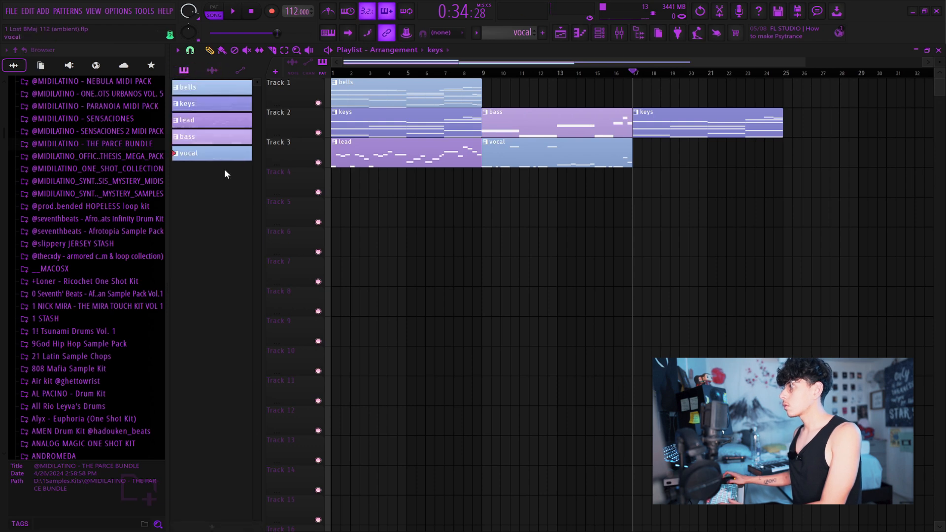
right_click(207, 154)
left_click(253, 316)
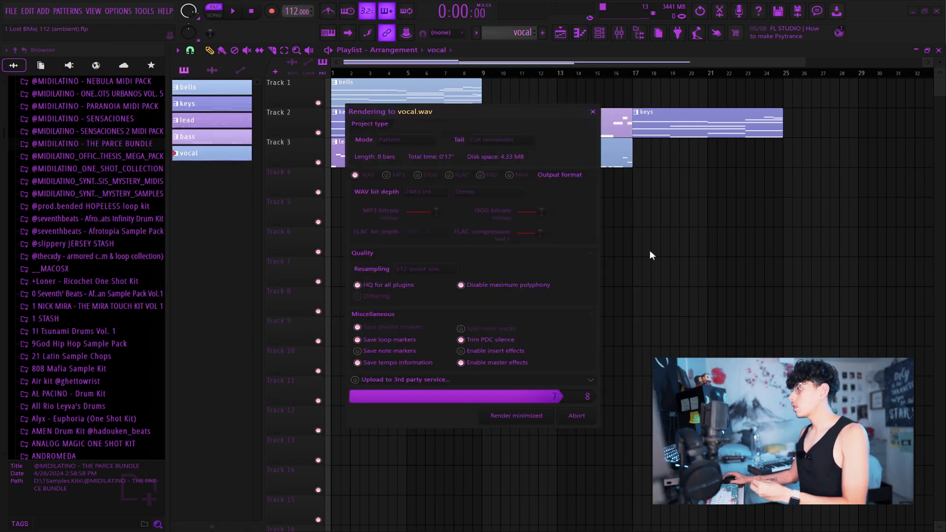
left_click_drag(576, 178, 643, 144)
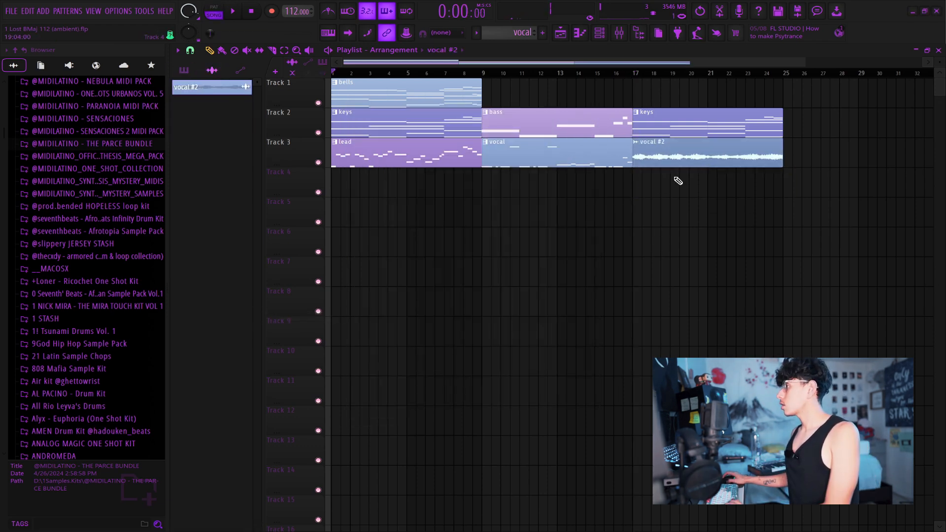
Step: Open the rendered vocal clip's settings and set its declicking mode to Generic (bleeding)
double_click(683, 158)
left_click(299, 178)
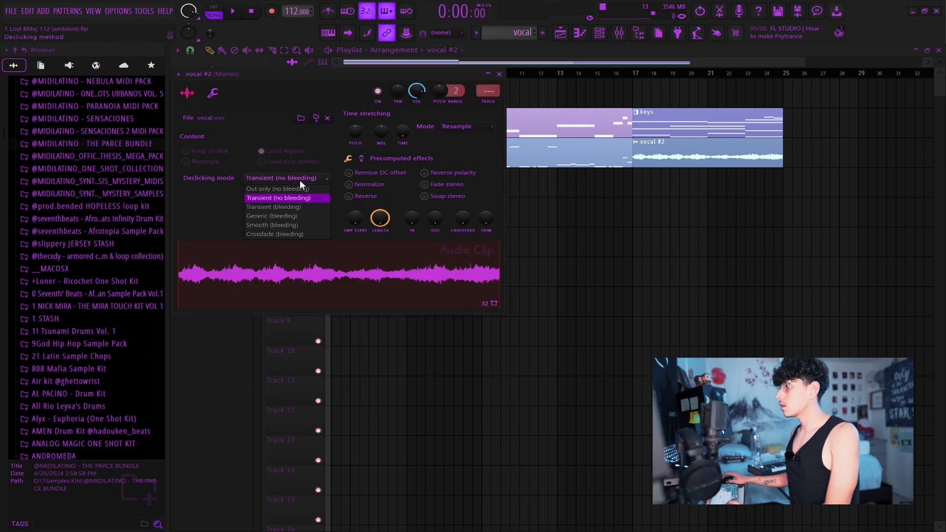
left_click(301, 216)
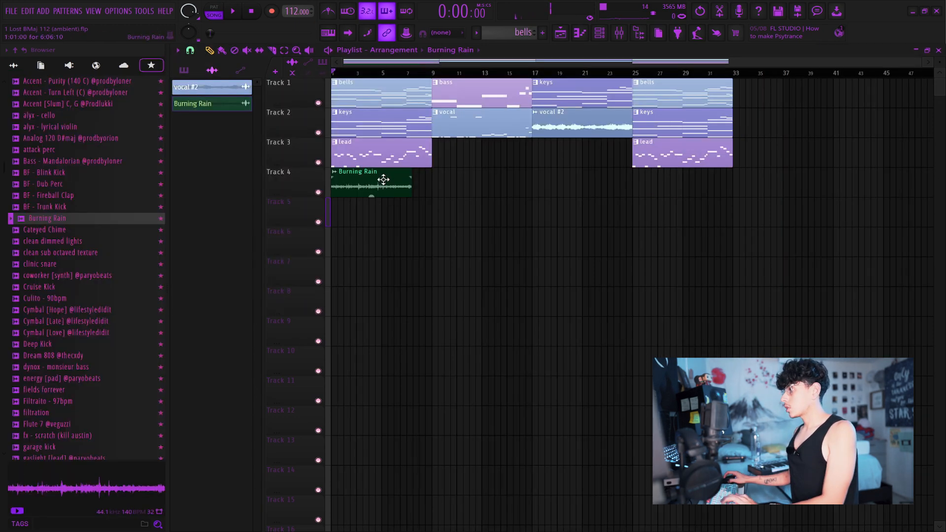
Step: Repeat the Burning Rain clip along Track 4 through the end of bar 32
key("ctrl+b")
key("ctrl+b")
key("ctrl+b")
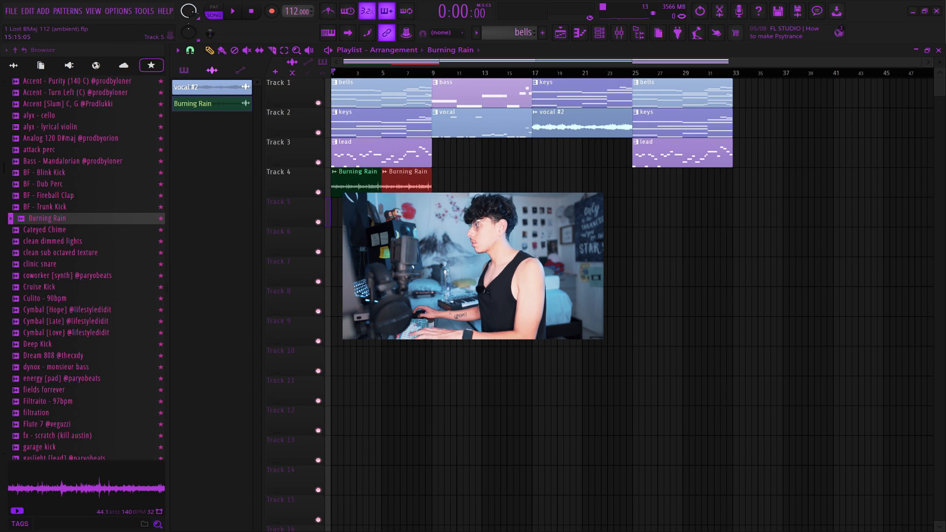
Step: Rename the Burning Rain clip as texture with a light blue color and save the project
right_click(211, 104)
left_click(251, 154)
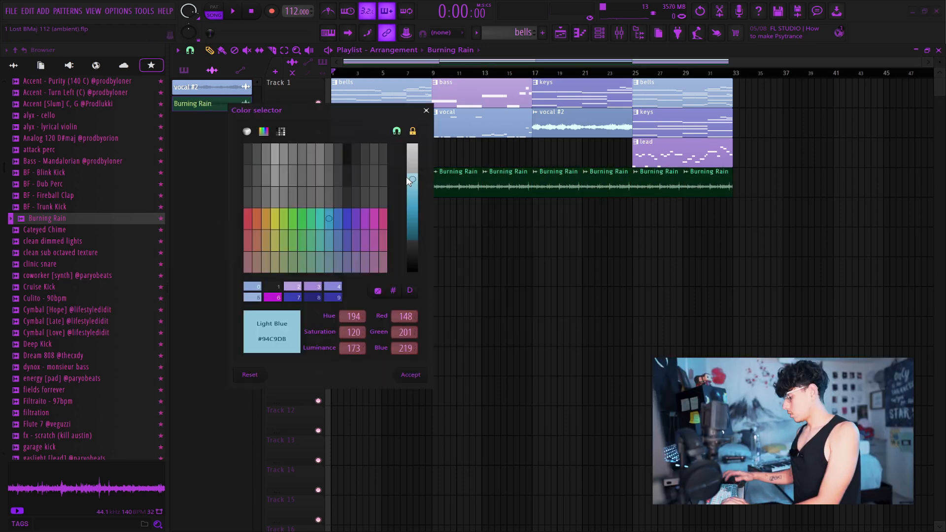
key("Return")
key("ctrl+s")
Step: Solo the bells mixer track and lower the bells and keys volumes during playback
key("space")
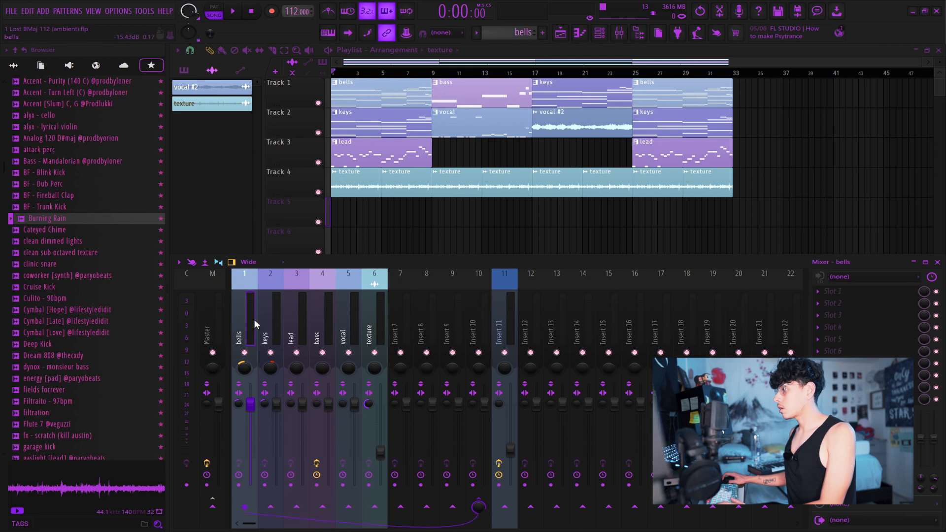
right_click(244, 353)
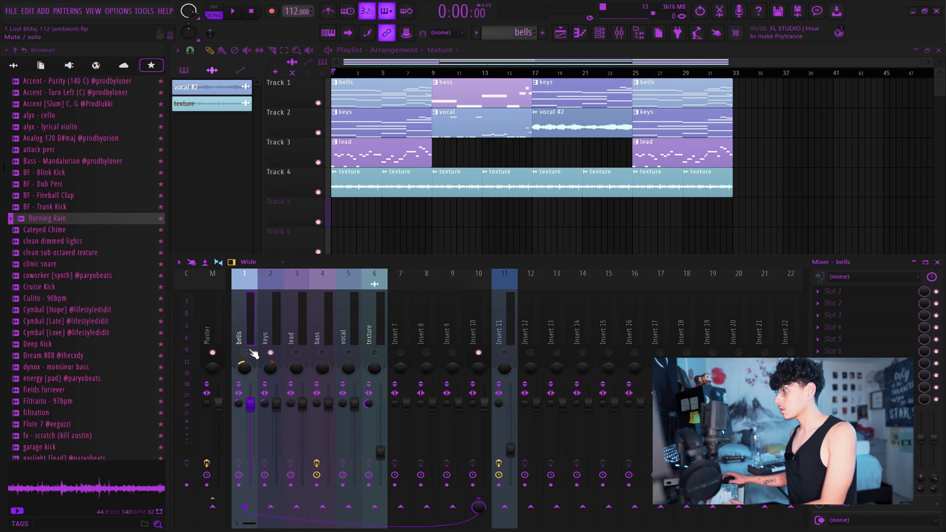
key("space")
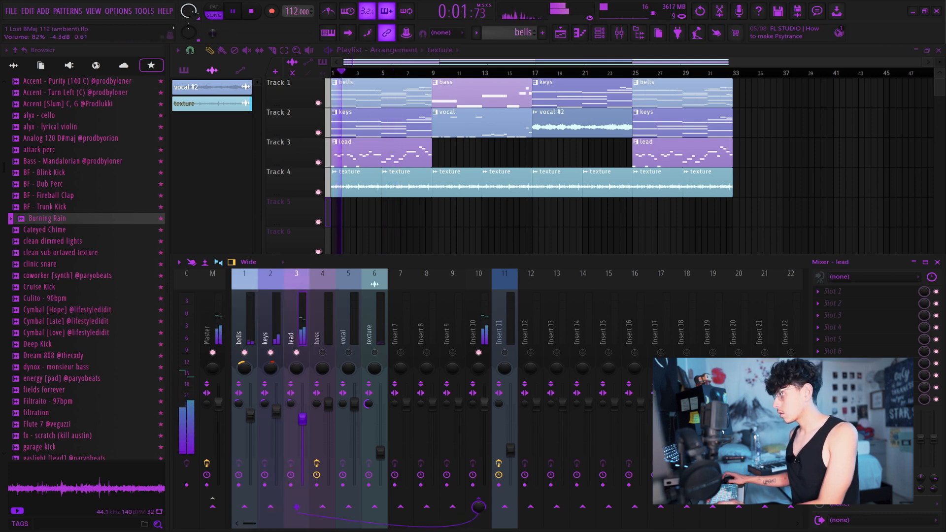
left_click(833, 304)
mouse_move(832, 314)
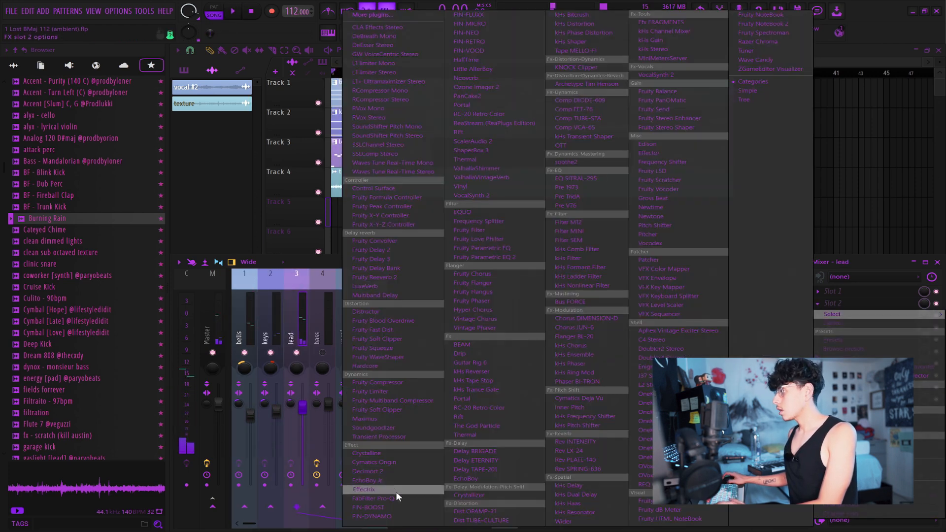
left_click(396, 490)
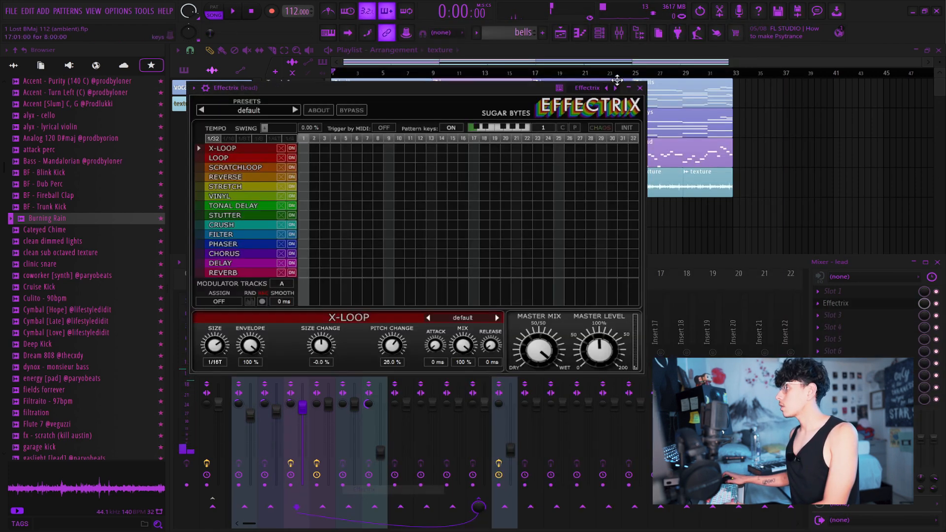
Step: Add FabFilter Pro-Q 3 to the lead track and set a 48 dB/oct low cut slightly above 126 Hz
left_click(833, 315)
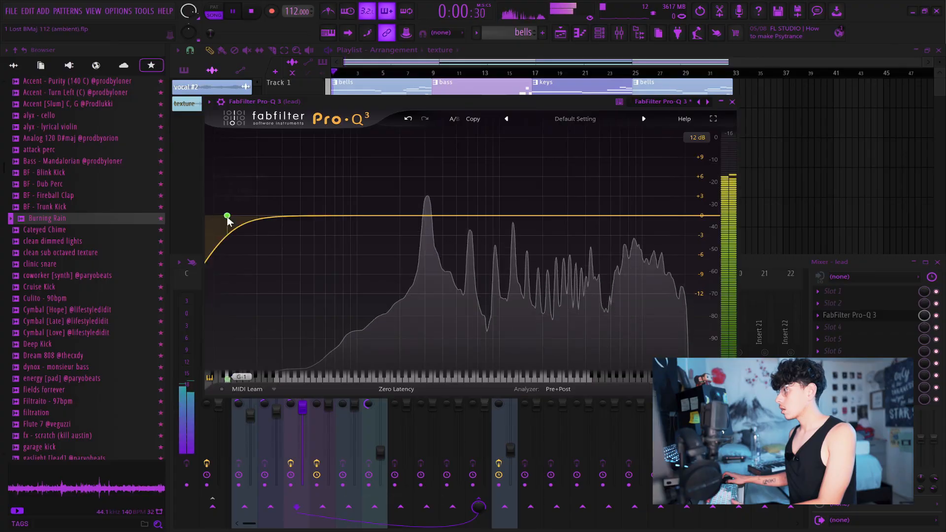
left_click_drag(227, 216, 372, 215)
key("space")
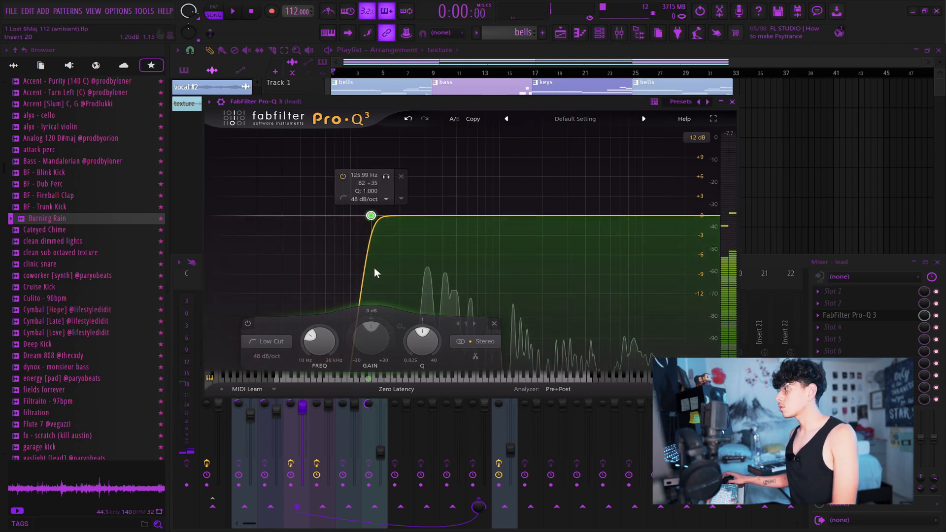
left_click_drag(371, 215, 384, 216)
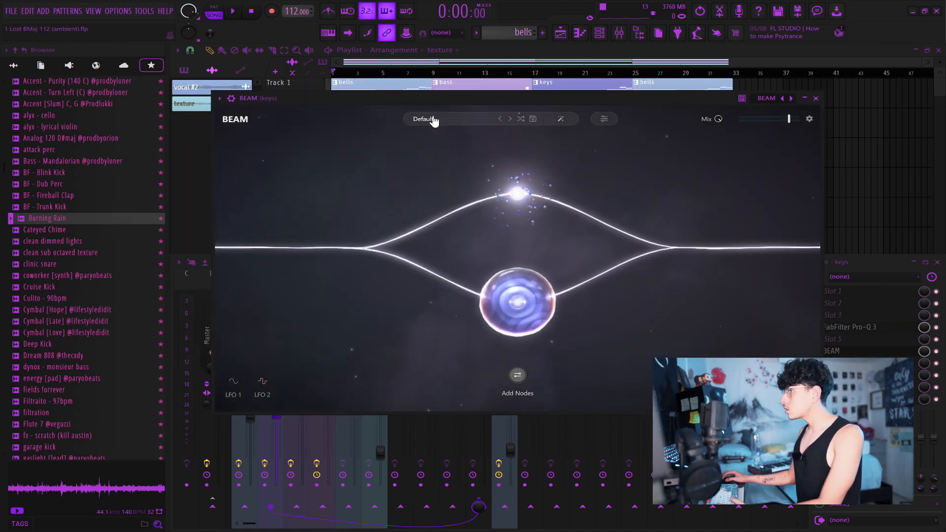
Step: Load BEAM's Integration preset on the keys track, audition it in playback, and save the project
left_click(438, 121)
left_click_drag(450, 97, 453, 89)
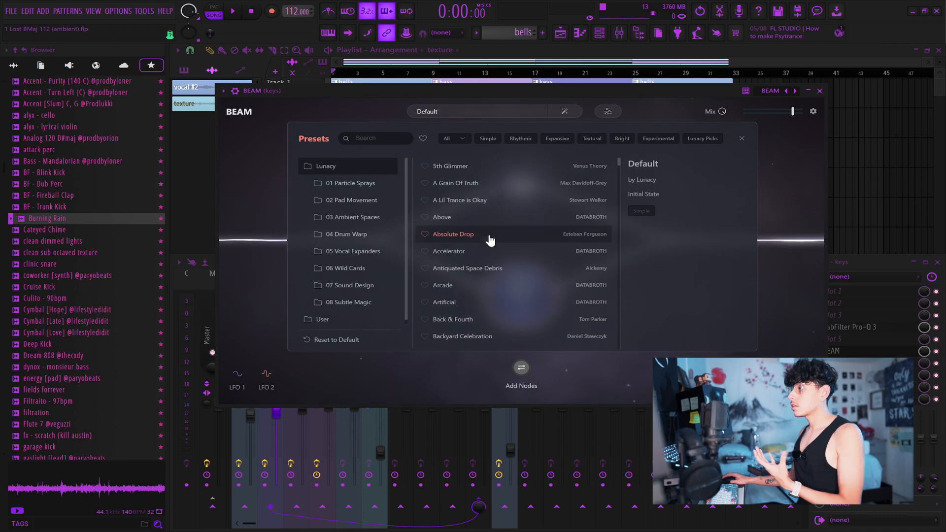
scroll(498, 222, "down", 5)
scroll(522, 255, "down", 15)
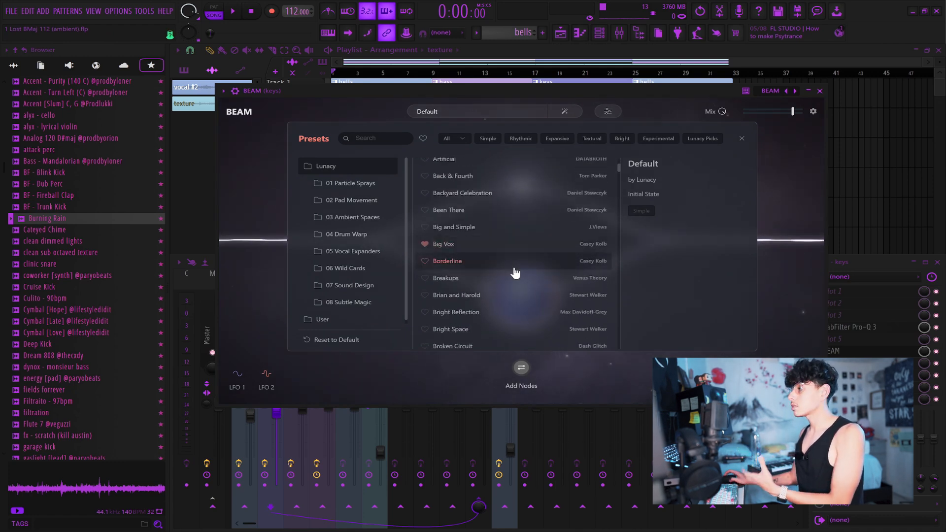
left_click(464, 242)
key("space")
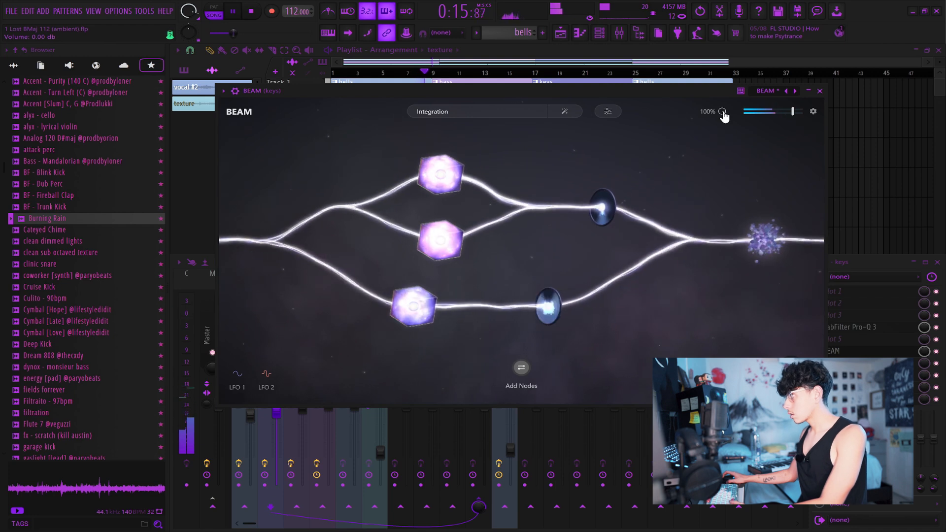
left_click(820, 91)
key("ctrl+s")
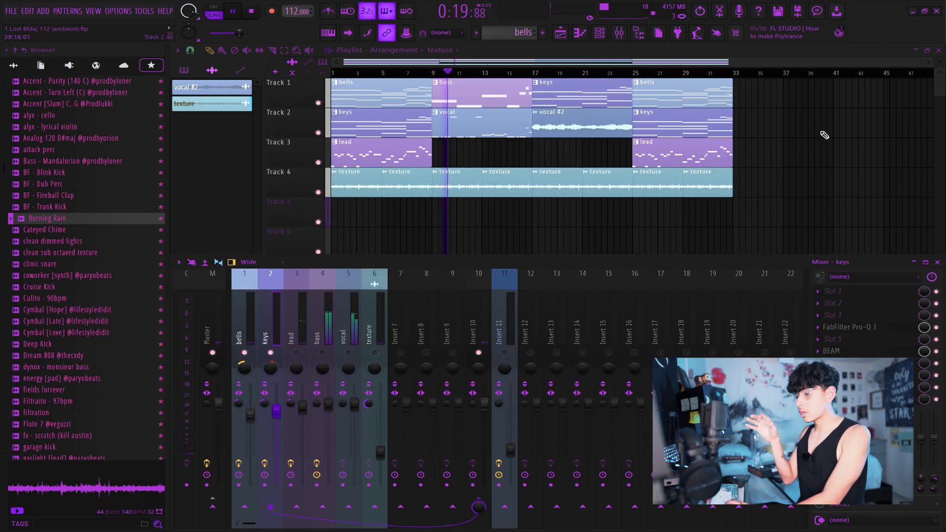
key("space")
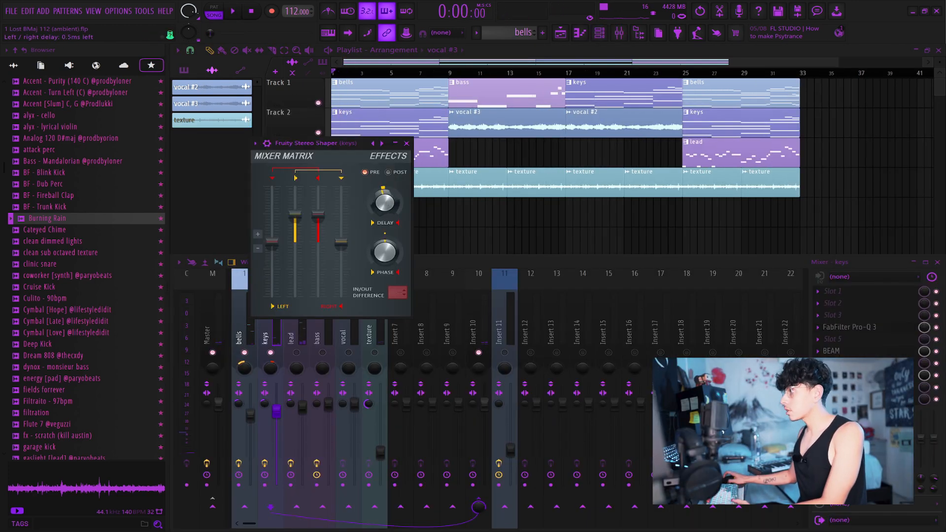
Step: Enable the keys, lead, bass and vocal mixer tracks alongside the bells and audition the bass and vocal section
left_click(236, 327)
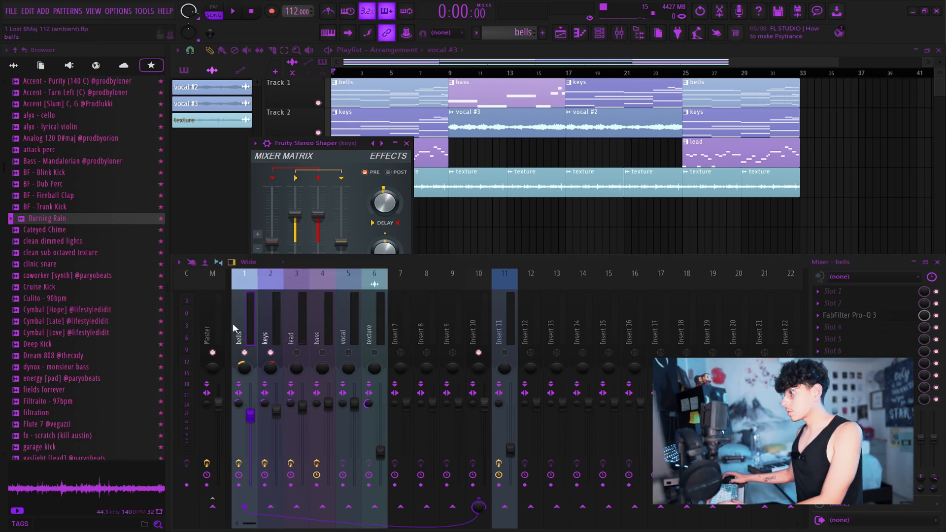
left_click(275, 316)
key("space")
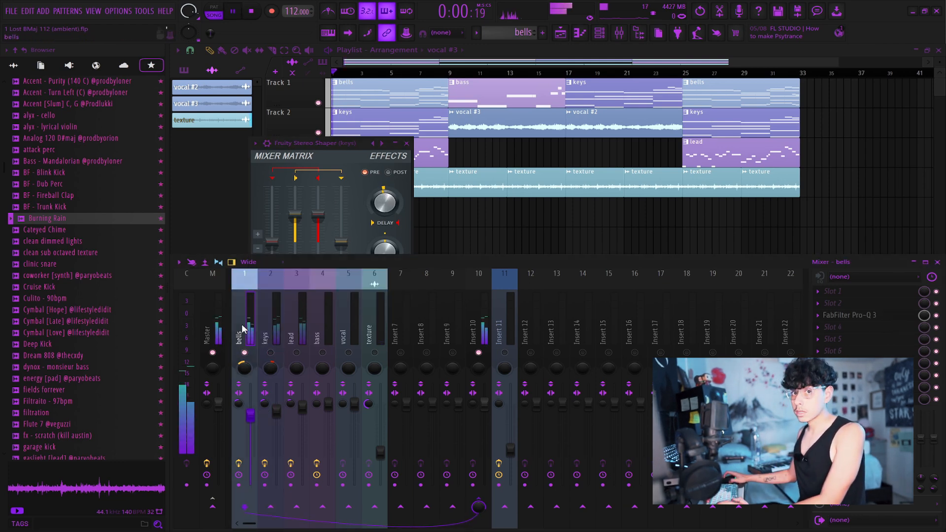
left_click(270, 353)
left_click(307, 352)
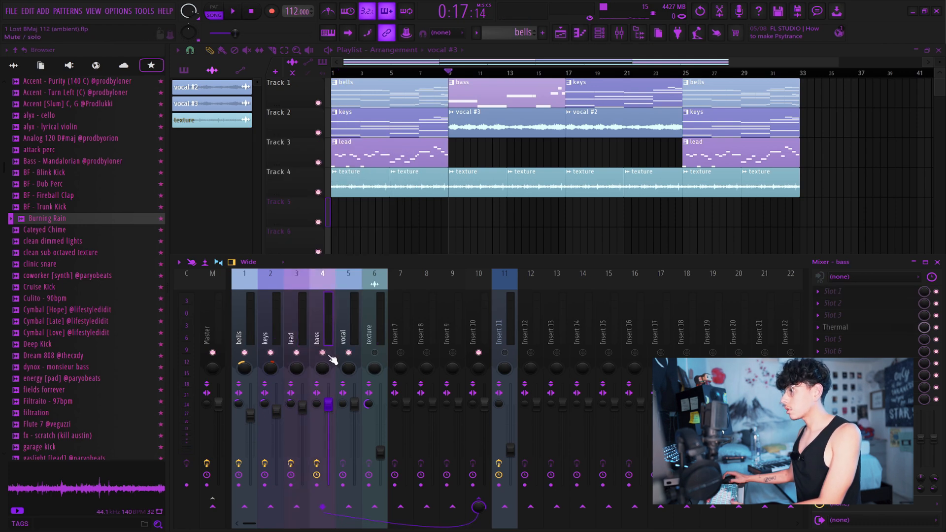
left_click(353, 356)
key("space")
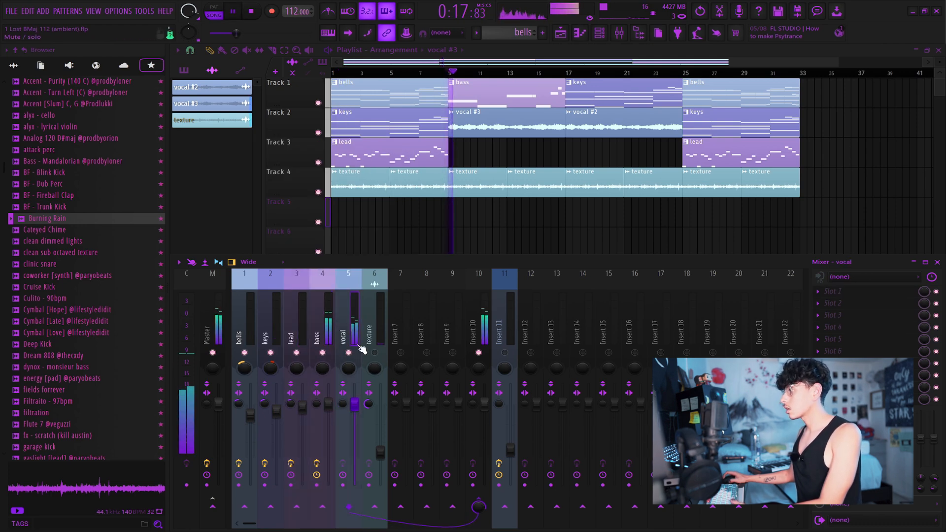
key("space")
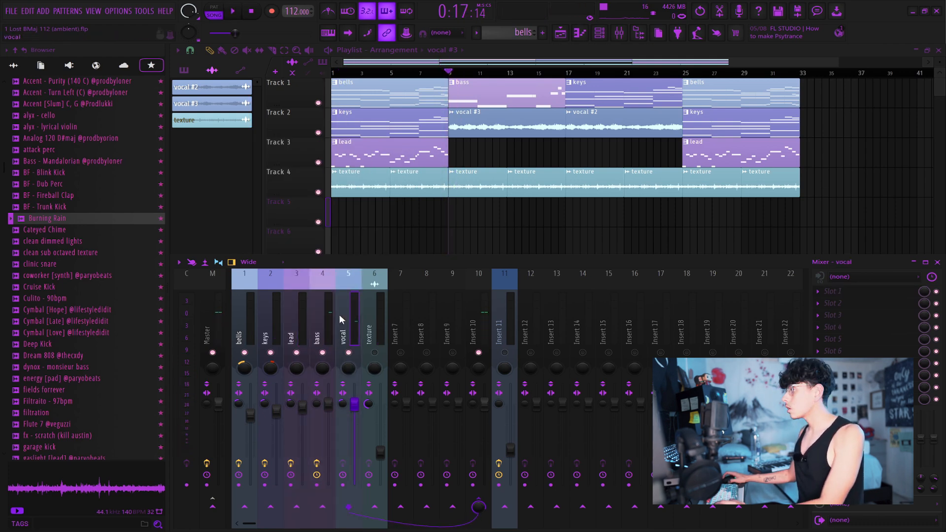
Step: Lower the vocal track's volume and shape it in FabFilter Pro-Q 3 with 36 dB/oct low and high cuts
key("space")
left_click_drag(355, 404, 354, 413)
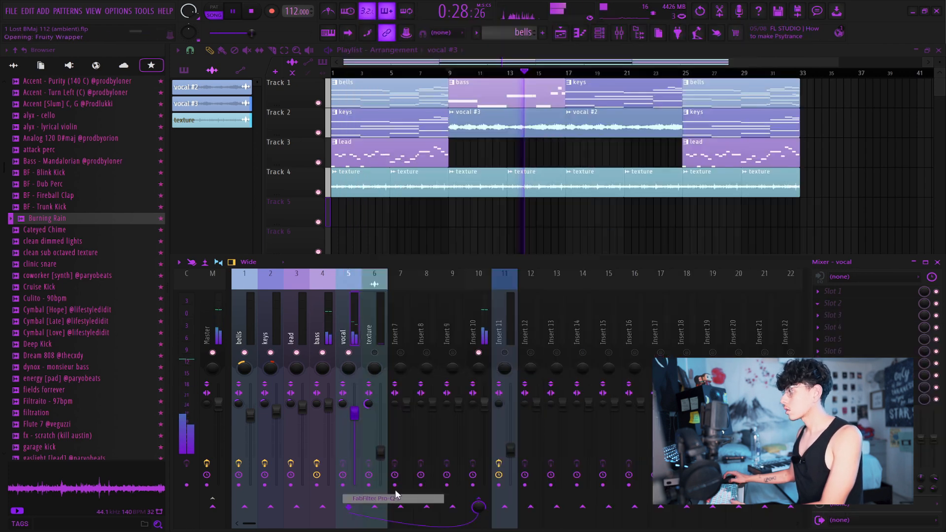
left_click(343, 313)
left_click_drag(344, 265, 451, 266)
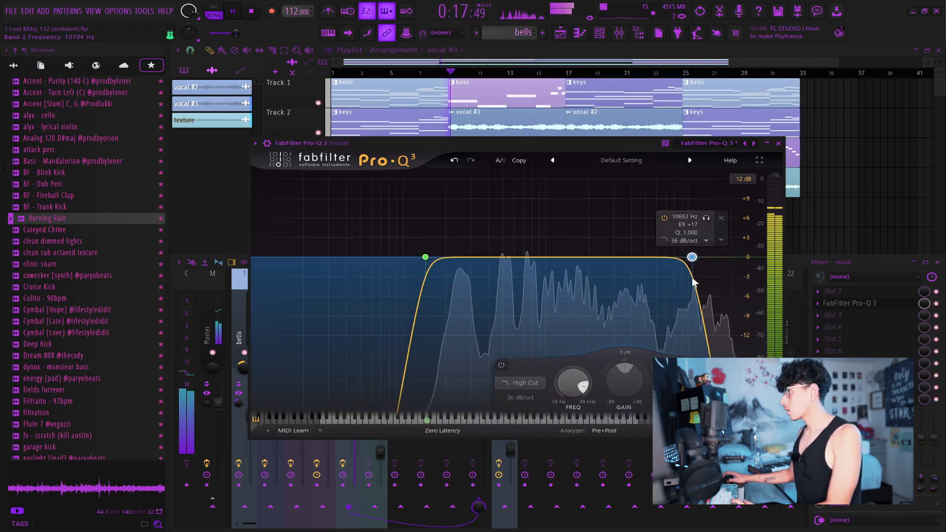
left_click_drag(753, 282, 713, 282)
key("space")
left_click_drag(425, 257, 440, 259)
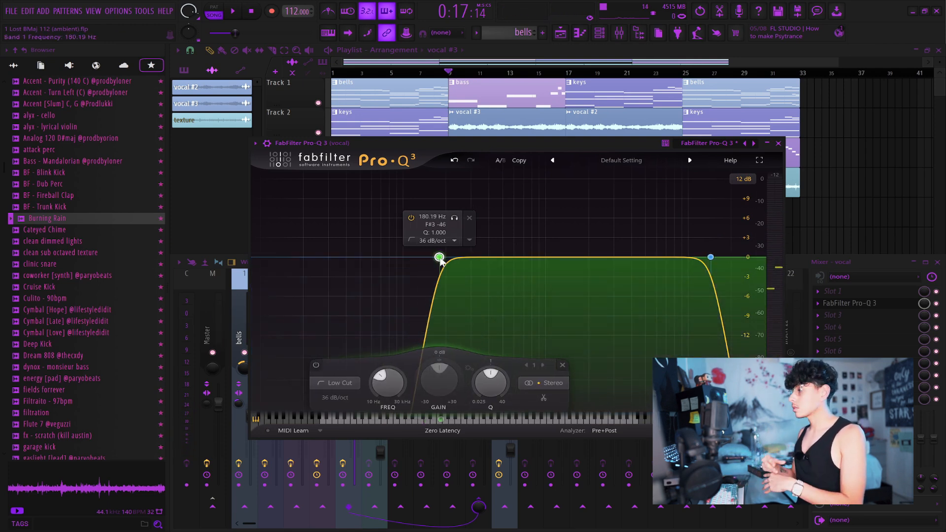
key("space")
left_click_drag(440, 260, 478, 258)
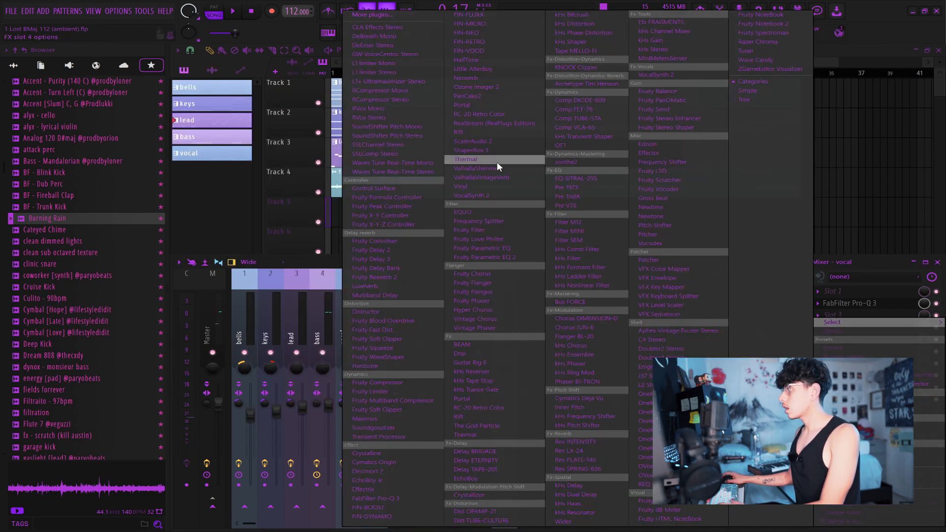
Step: Add ValhallaVintageVerb to the vocal track, adjust its high cut, and reduce the reverb mix
left_click(500, 176)
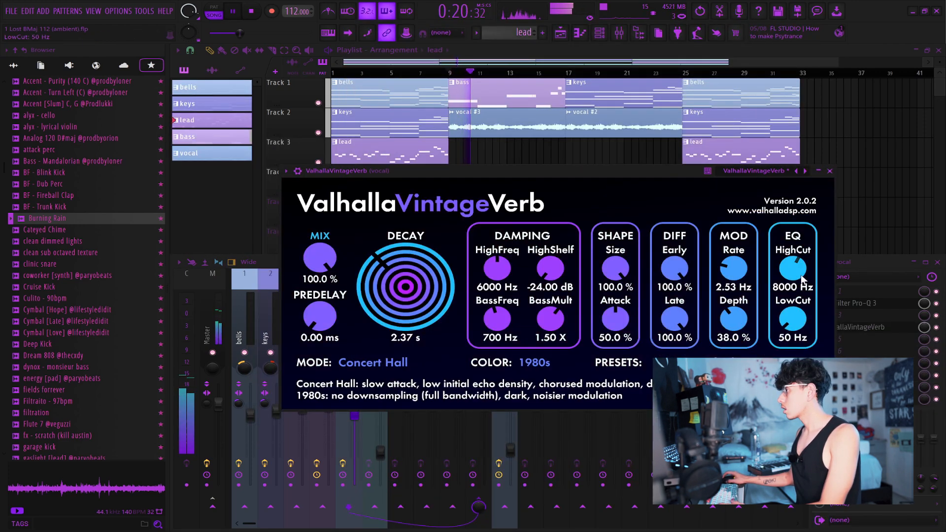
left_click_drag(802, 276, 801, 279)
left_click_drag(325, 267, 366, 346)
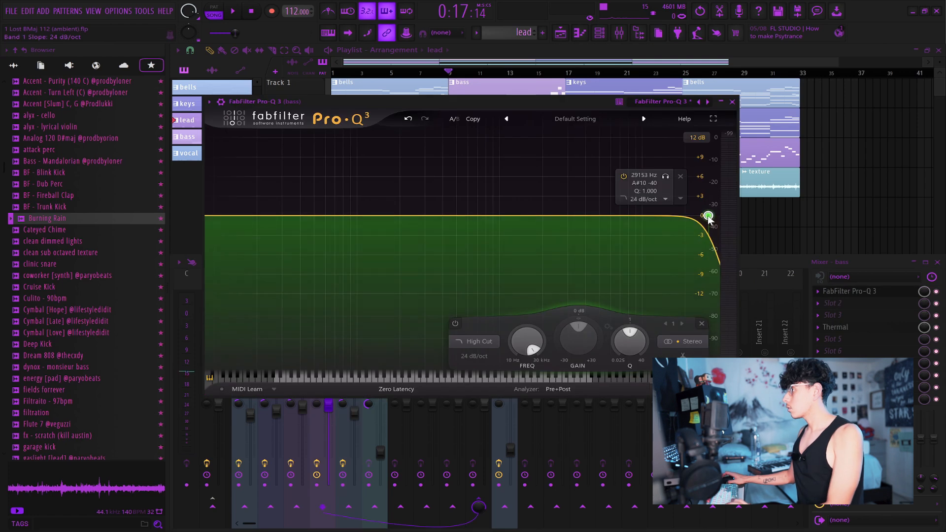
Step: Lower the frequency of the 24 dB/oct high cut in the bass track's FabFilter Pro-Q 3
left_click_drag(707, 216, 567, 225)
key("space")
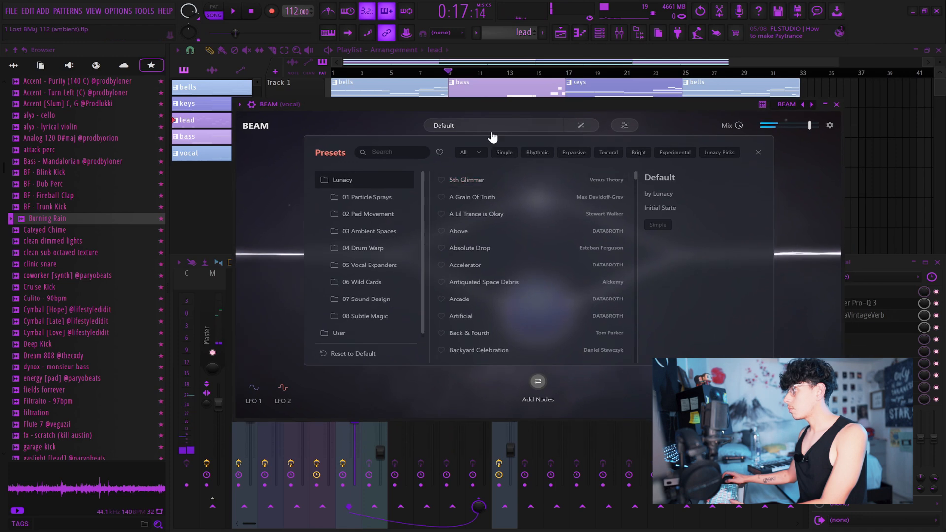
Step: Load BEAM's Big Vox preset on the vocal track and reduce its mix to about 20%
scroll(477, 276, "down", 5)
left_click(481, 230)
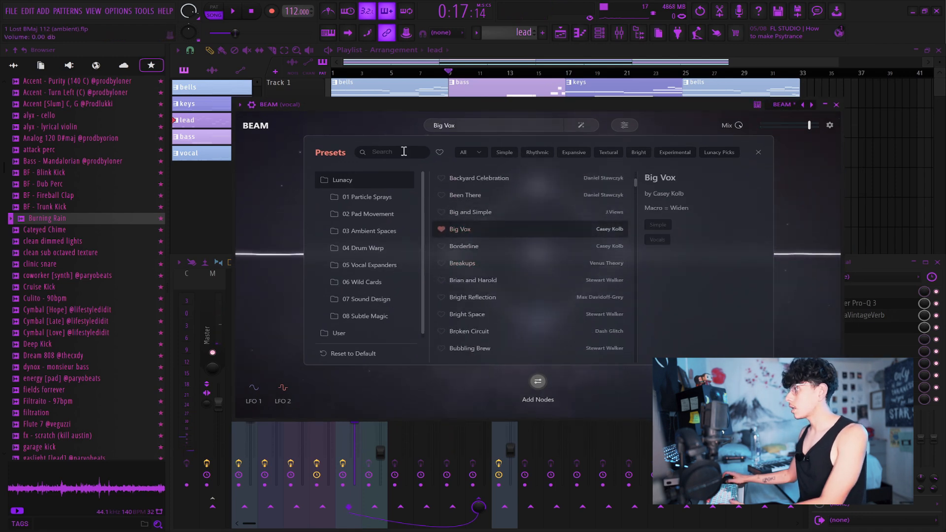
left_click(833, 190)
left_click_drag(635, 104, 649, 143)
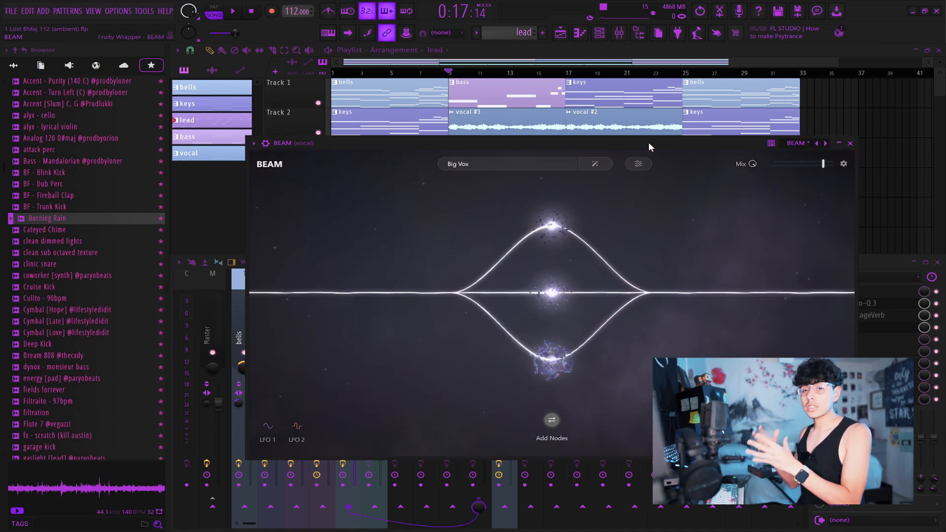
key("space")
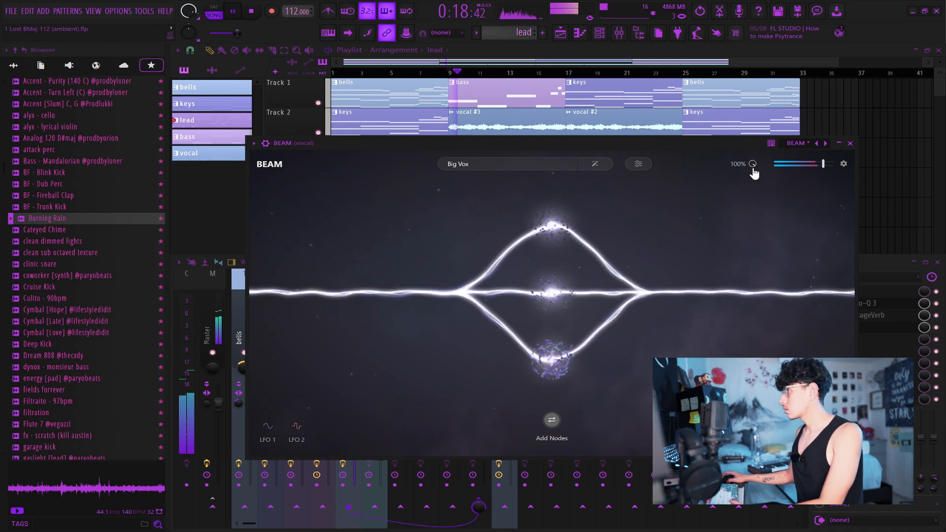
left_click_drag(752, 164, 765, 242)
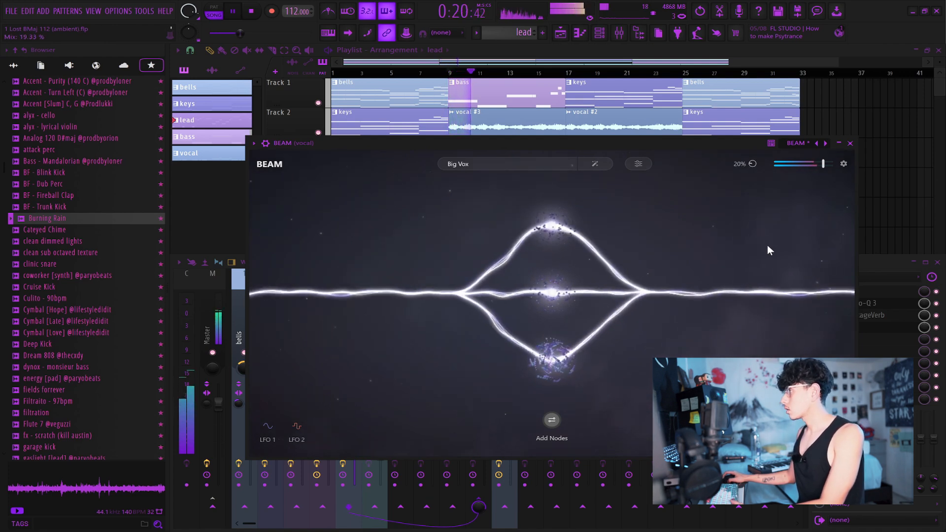
key("space")
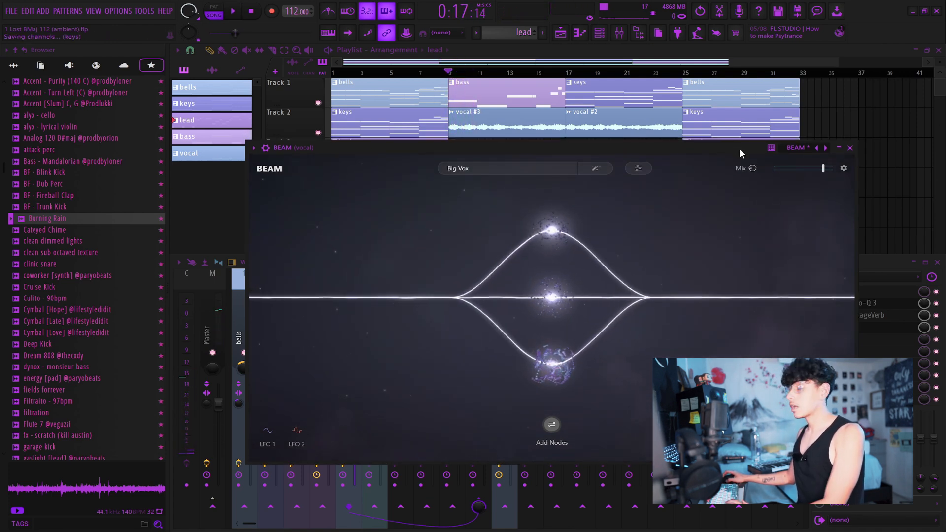
left_click(850, 147)
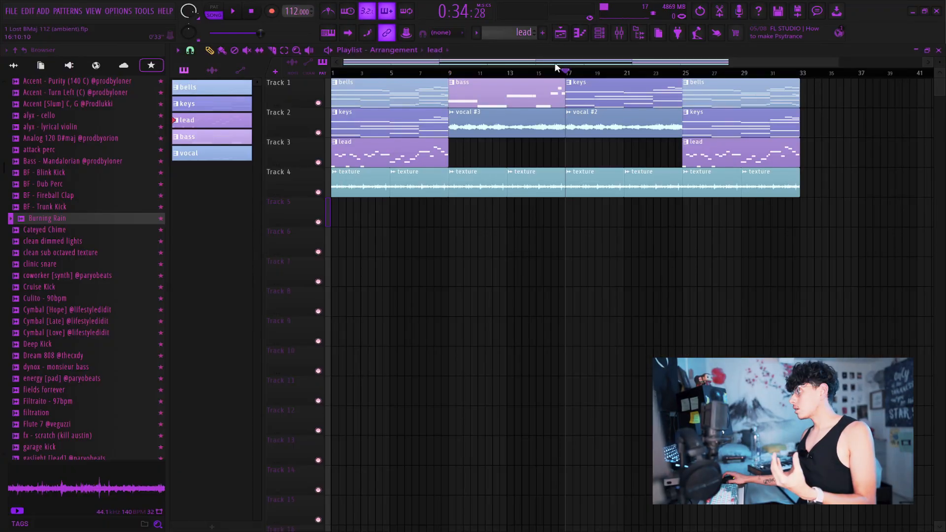
Step: Examine and play the vocal #2 clip starting at bar 17 on Track 2
scroll(596, 125, "right", 1)
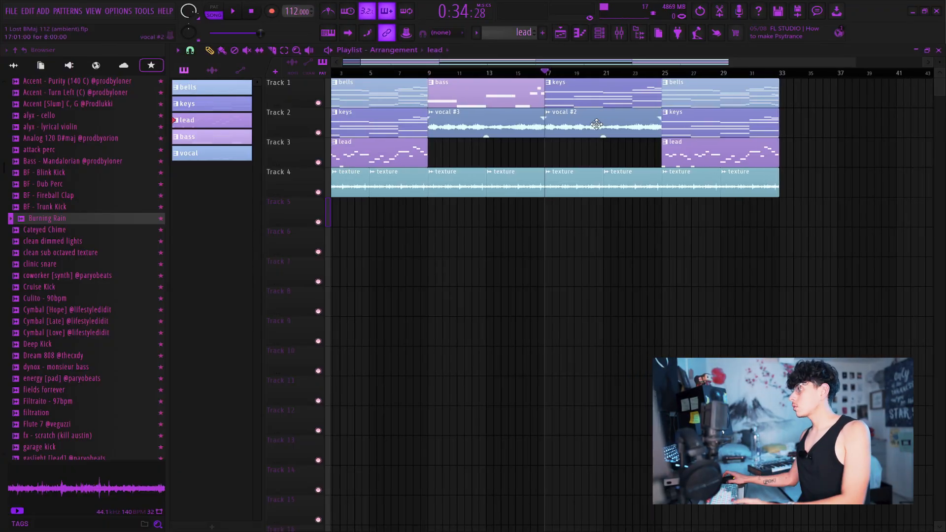
double_click(571, 122)
key("Escape")
key("space")
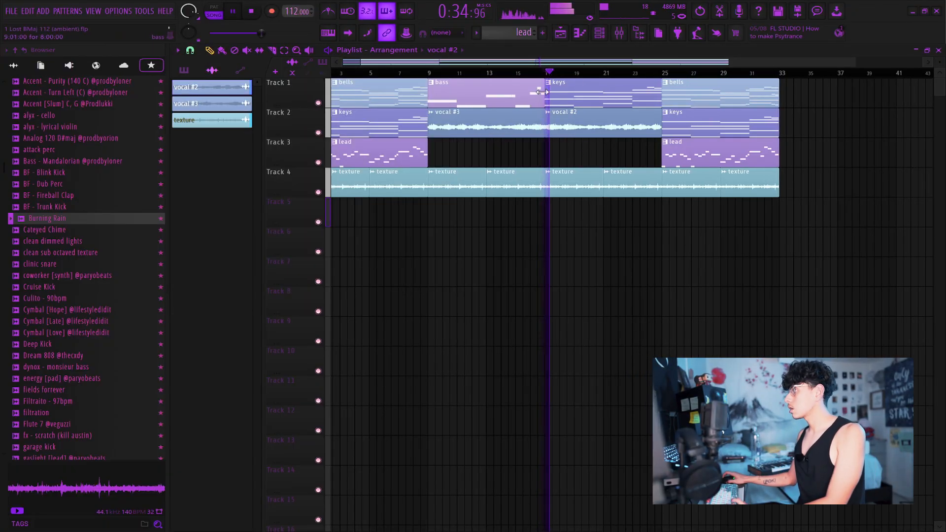
scroll(548, 75, "up", 2)
key("space")
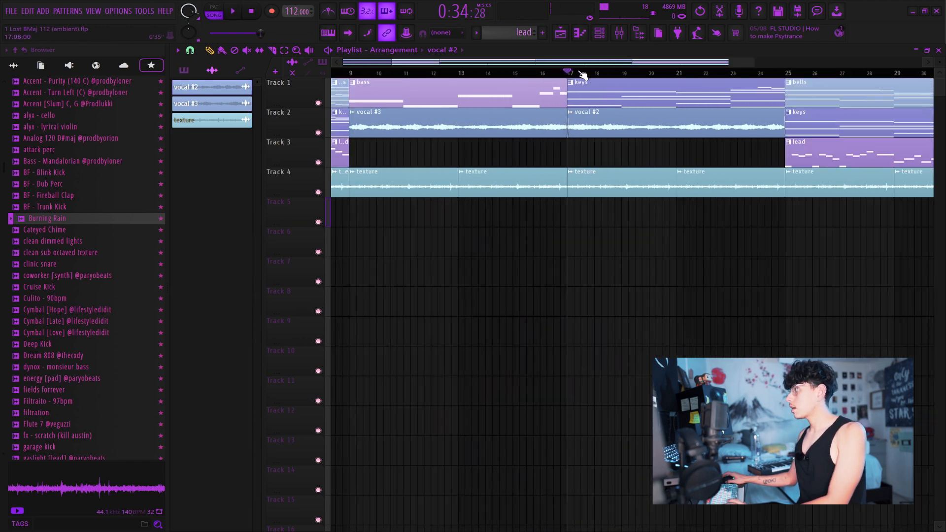
scroll(583, 73, "down", 2)
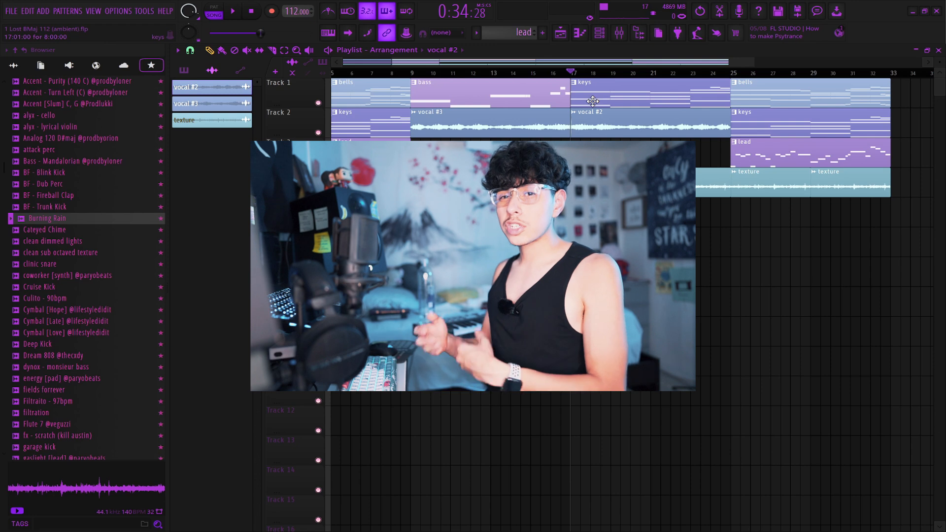
left_click(411, 74)
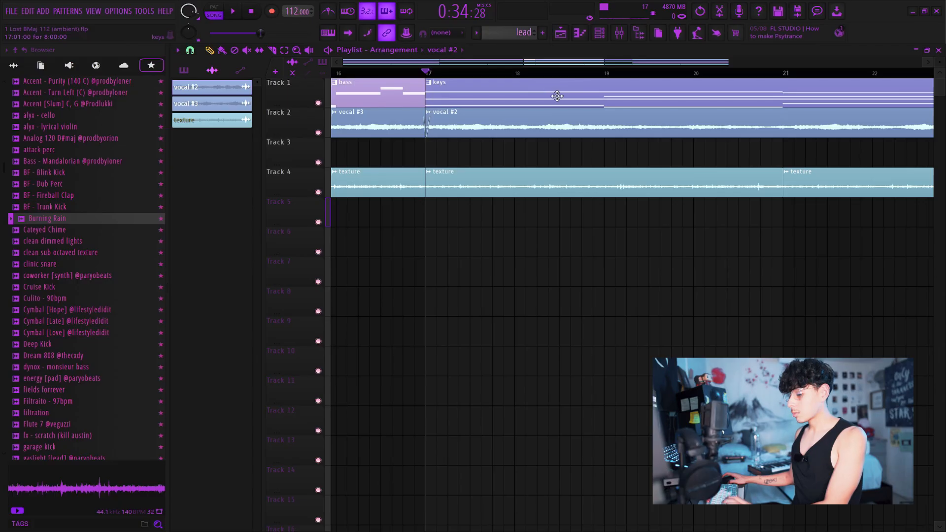
Step: Slice the vocal #2 clip into one-bar pieces and move all but the first piece down to Track 7
key("space")
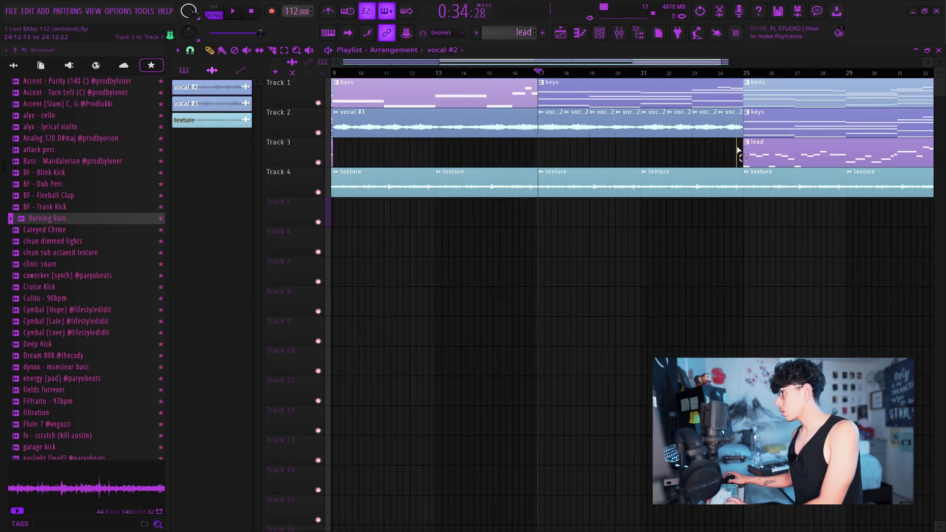
left_click_drag(737, 148, 582, 132)
left_click_drag(581, 131, 598, 297)
left_click(593, 132, "ctrl")
scroll(606, 138, "up", 3)
Step: Repeat the first one-bar vocal #2 piece at bar 18 on Track 2, play it, and select pieces to continue the sequence
left_click_drag(608, 131, 565, 123)
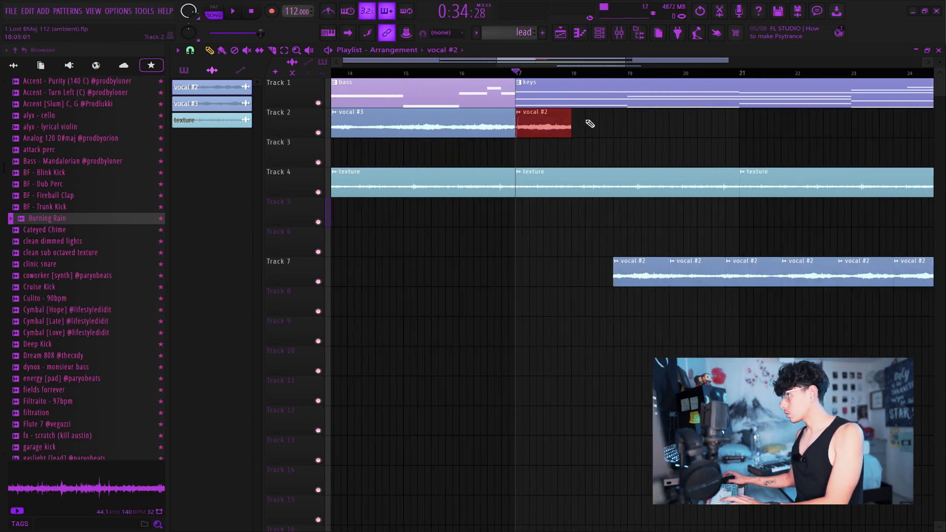
key("ctrl+b")
key("space")
left_click(704, 141, "ctrl")
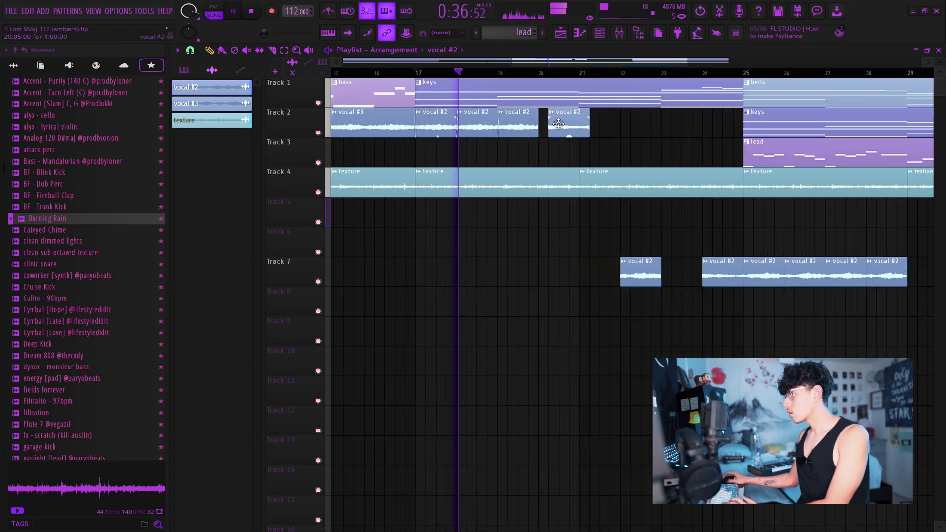
Step: Place two half-bar vocal #2 chops in bar 20 on Track 2 and fill bars 21 to 24 with further vocal #2 pieces
mouse_move(574, 121)
left_mouse_down()
mouse_move(553, 121)
mouse_move(575, 133)
mouse_move(566, 137)
left_mouse_up()
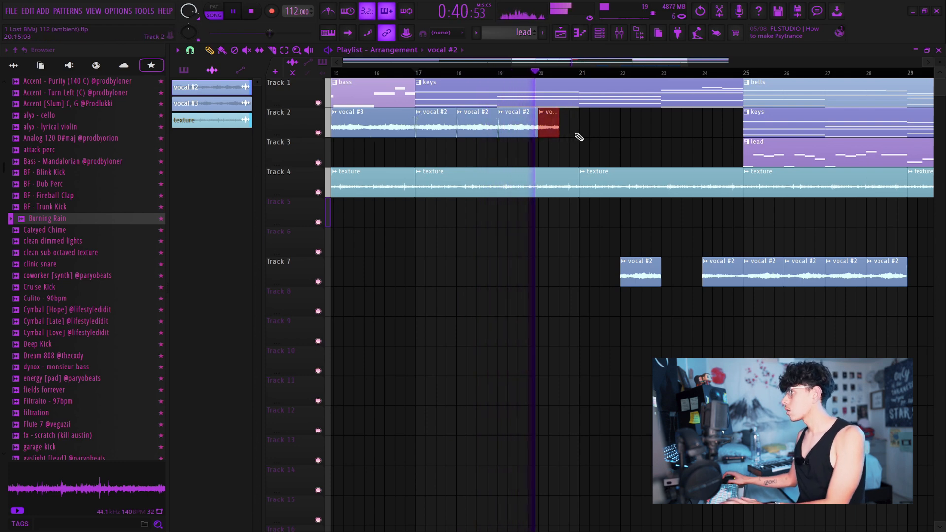
key("ctrl+b")
left_click(608, 144, "ctrl")
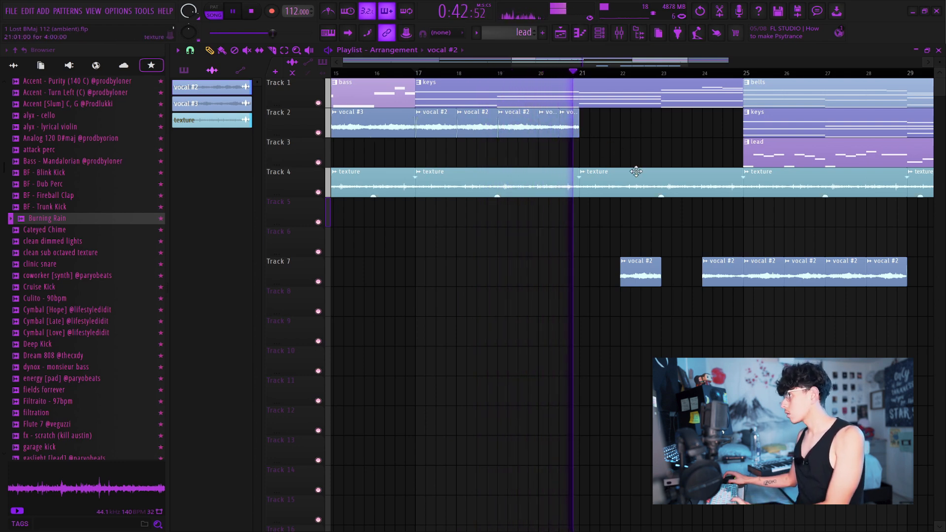
left_click_drag(639, 274, 558, 163)
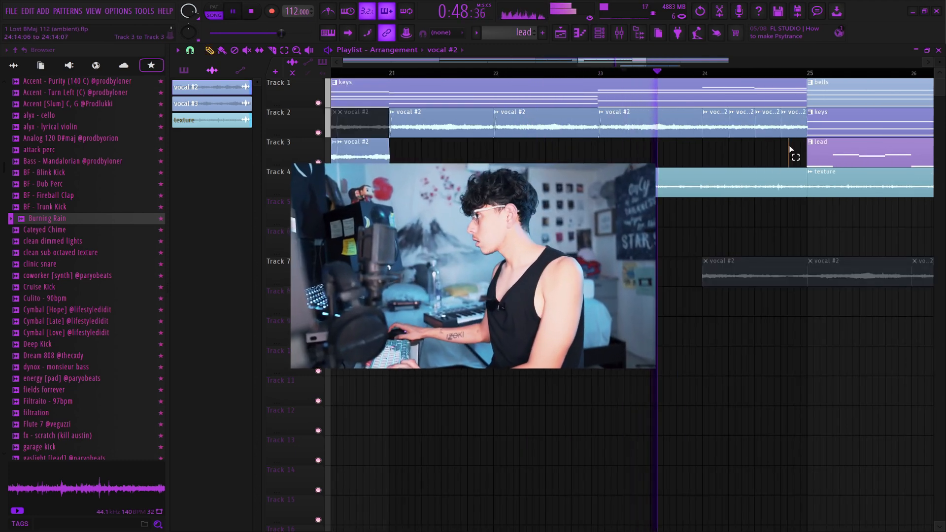
left_click_drag(794, 151, 765, 130)
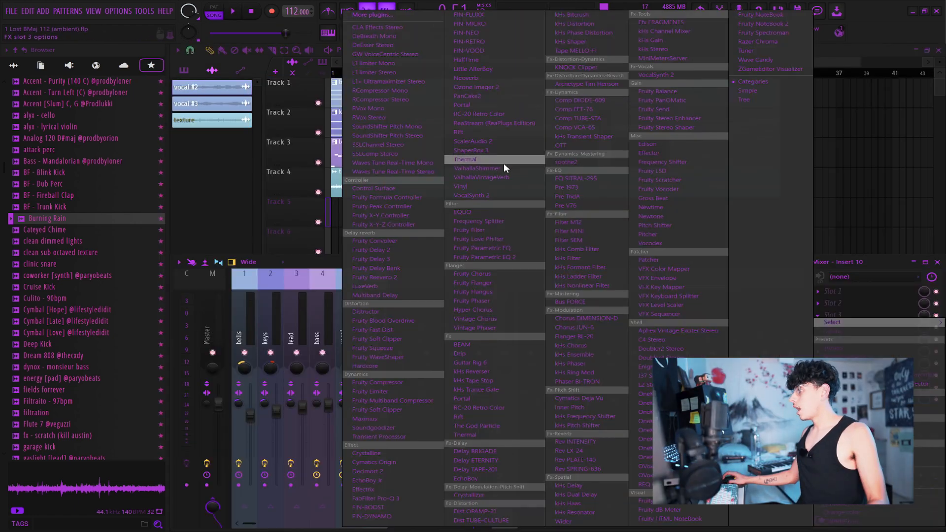
Step: Load ShaperBox 3 in the third effect slot of Insert 10 and choose the favourite preset HalfTime Glitcher
left_click(504, 163)
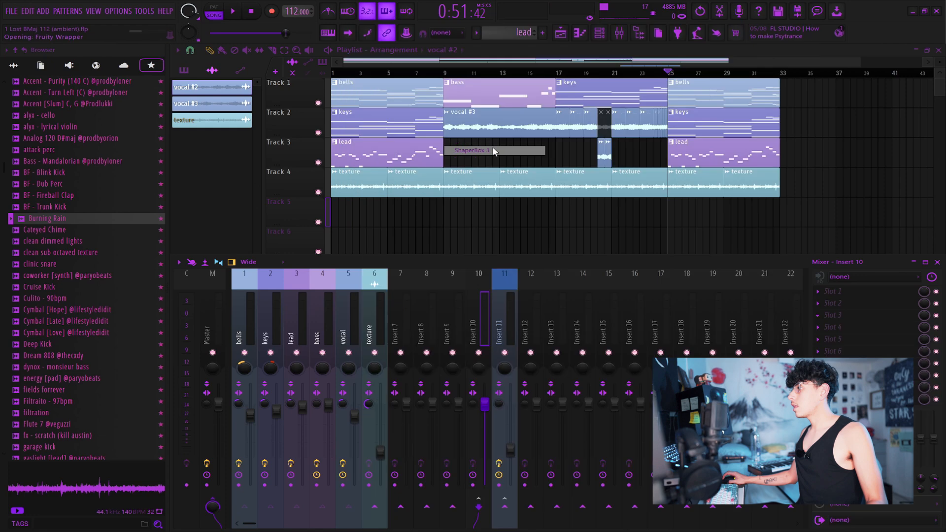
left_click(441, 92)
left_click(395, 181)
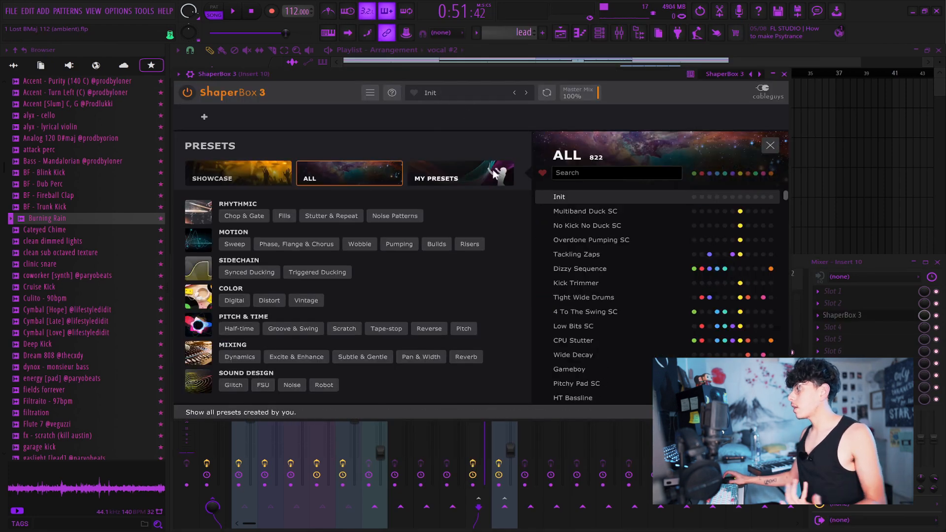
left_click(543, 173)
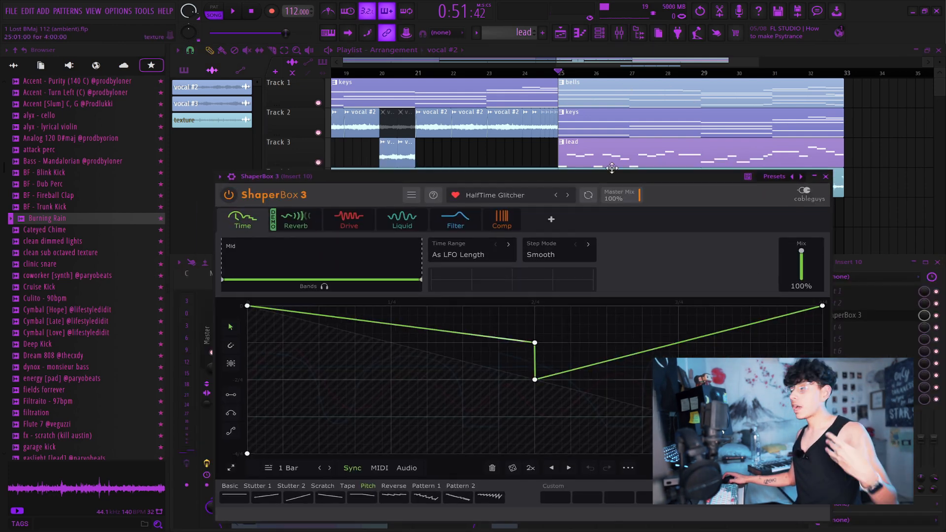
scroll(609, 79, "down", 4)
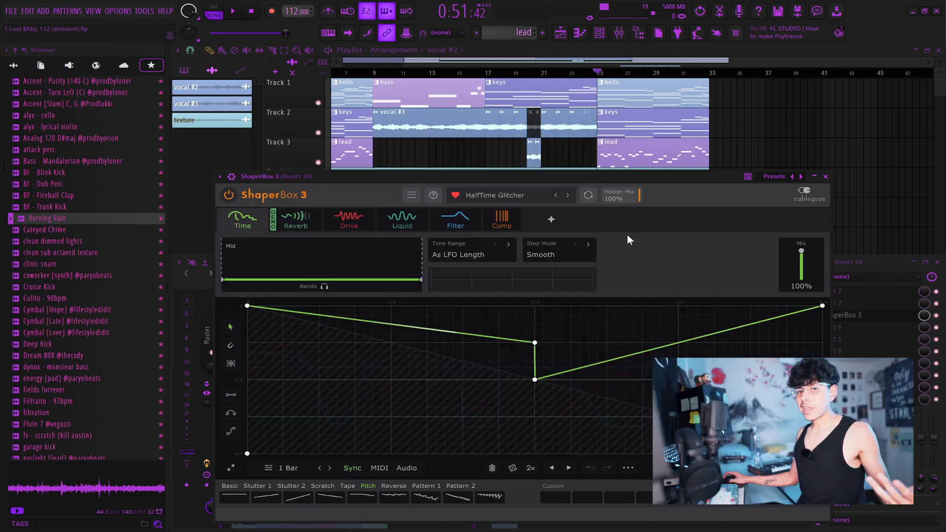
Step: Automate the ShaperBox 3 mix level on Track 5 to rise at bar 25 and play the transition from just before it
key("space")
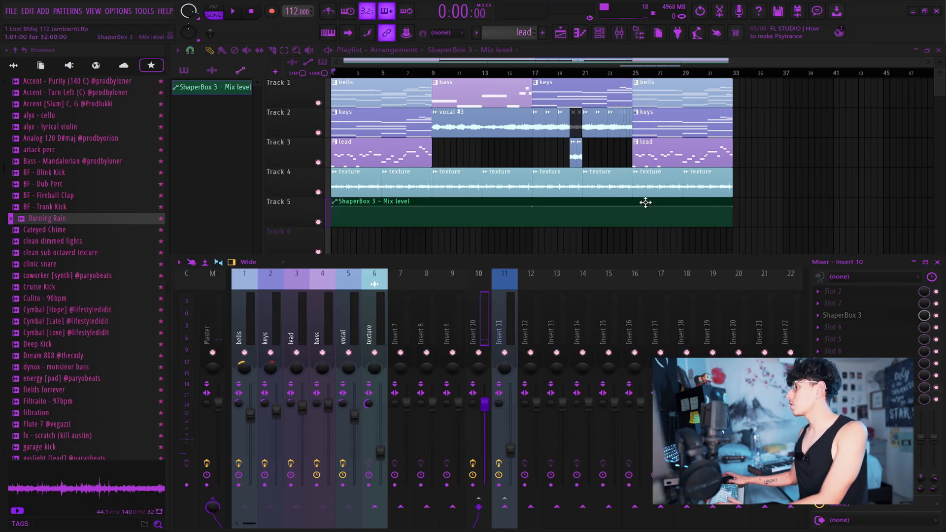
key("F9")
left_click(622, 73)
key("space")
scroll(635, 80, "up", 5)
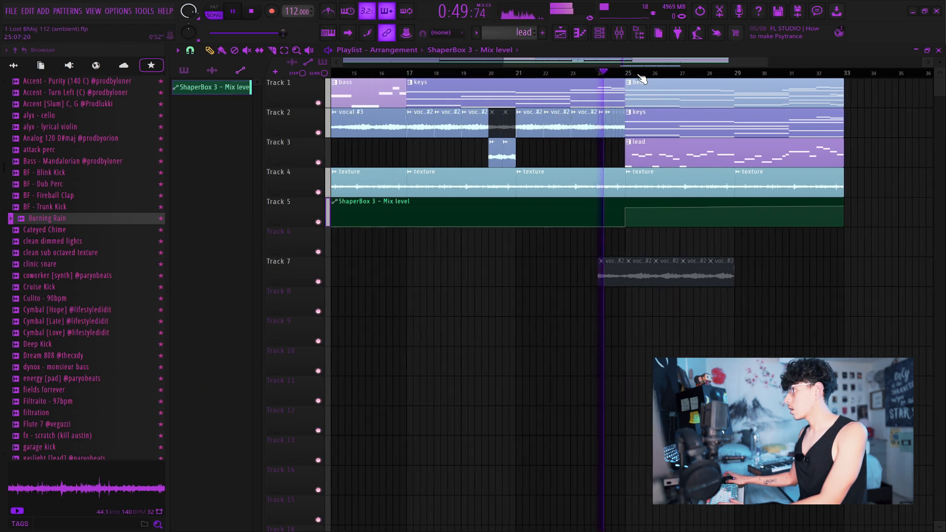
Step: Extend the ShaperBox 3 mix level automation clip to about bar 36 and add a point fading it down after bar 33
scroll(646, 79, "down", 5)
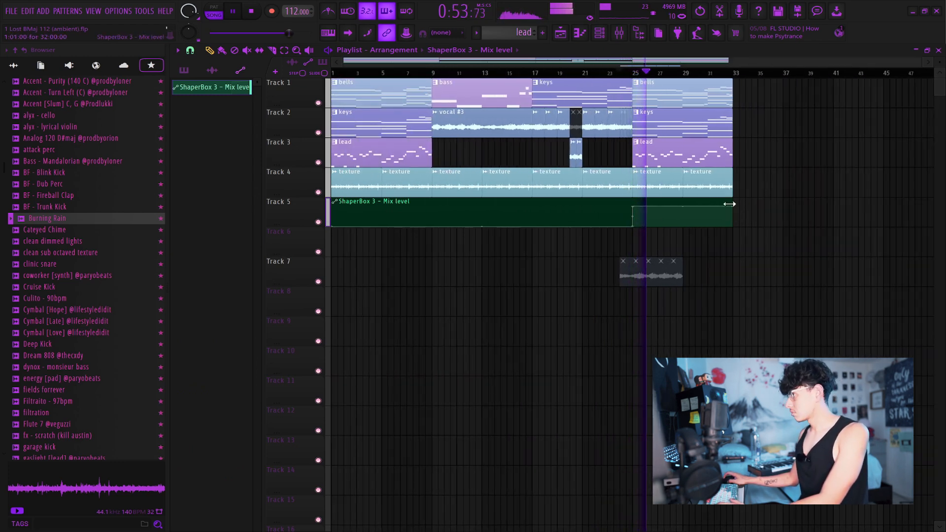
left_click_drag(731, 206, 789, 213)
right_click(767, 221)
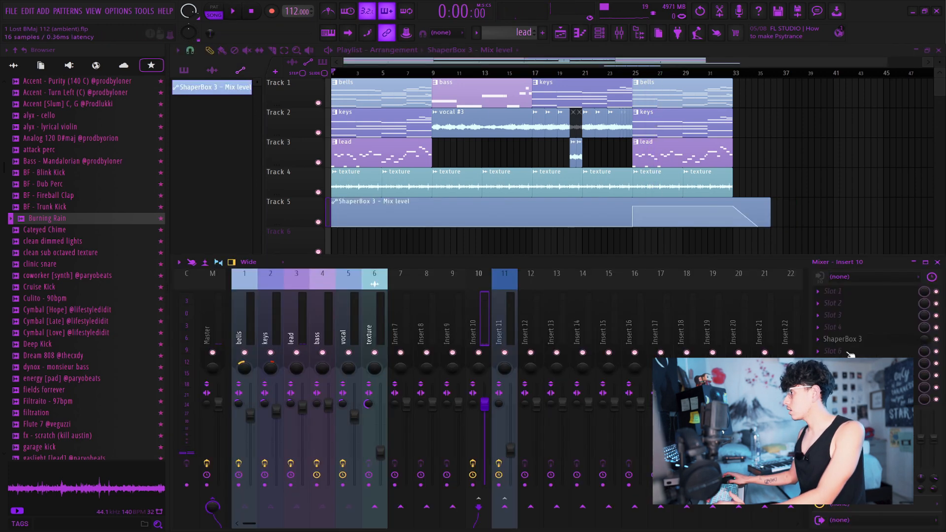
Step: Load Cymatics Origin in the first effect slot of Insert 10 with the Open Space preset and play the arrangement from the start
left_click(855, 291)
mouse_move(860, 303)
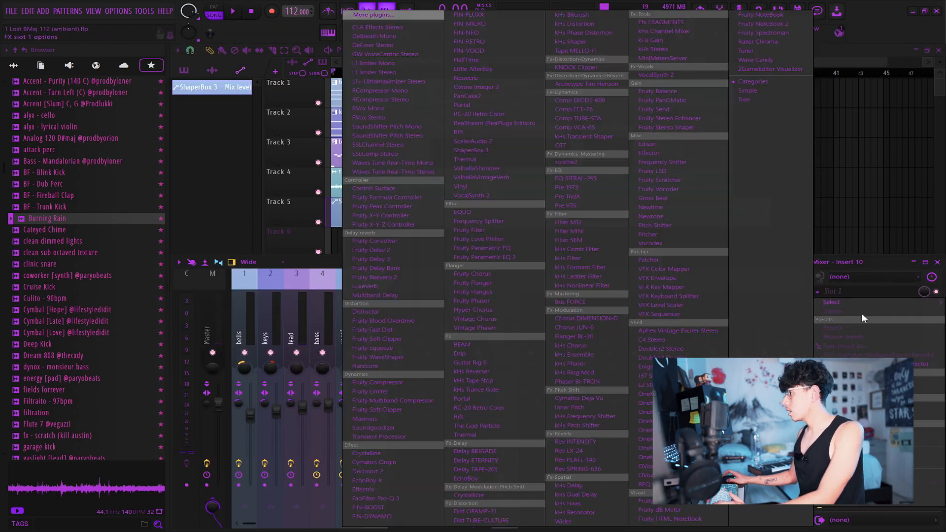
left_click(407, 461)
left_click(674, 175)
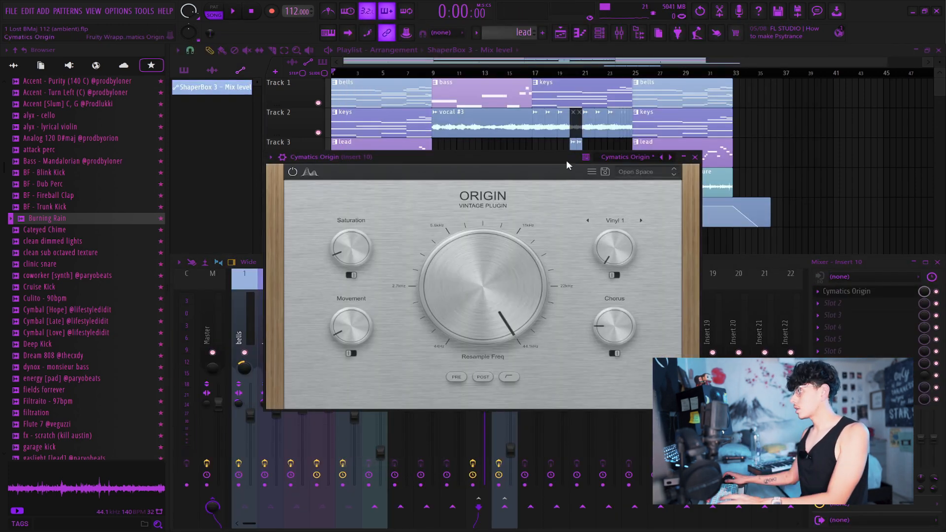
key("space")
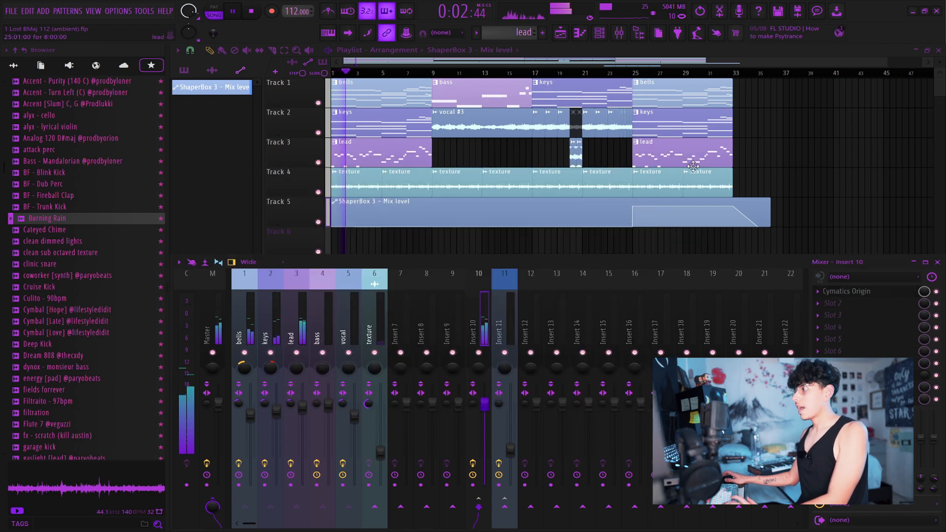
key("space")
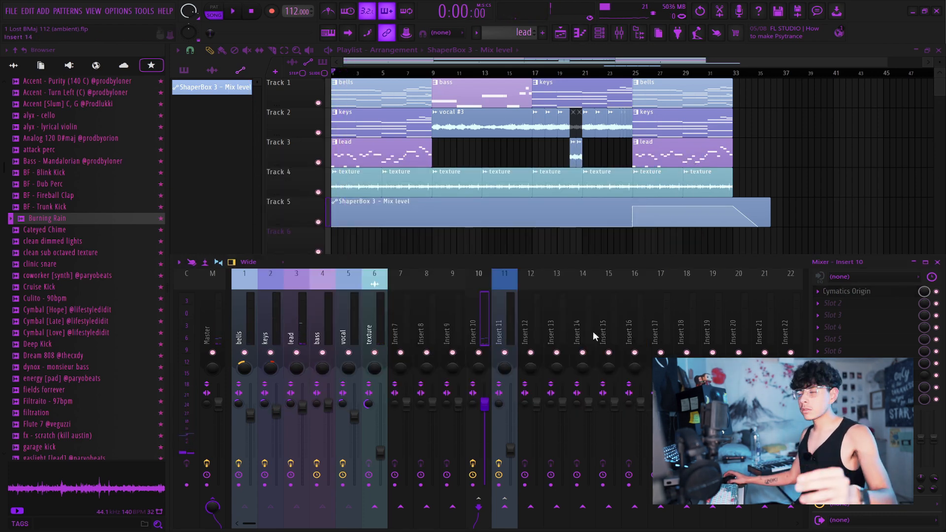
Step: Add Ozone Imager 2 in the third effect slot of Insert 10, set its width to 13%, and play the arrangement
left_click(866, 292)
left_click(869, 294)
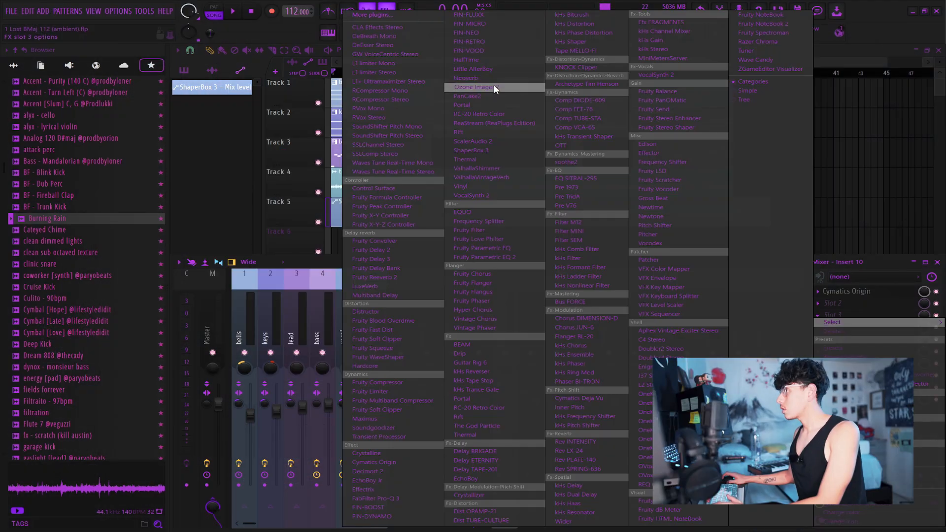
left_click(497, 87)
left_click_drag(442, 176, 443, 176)
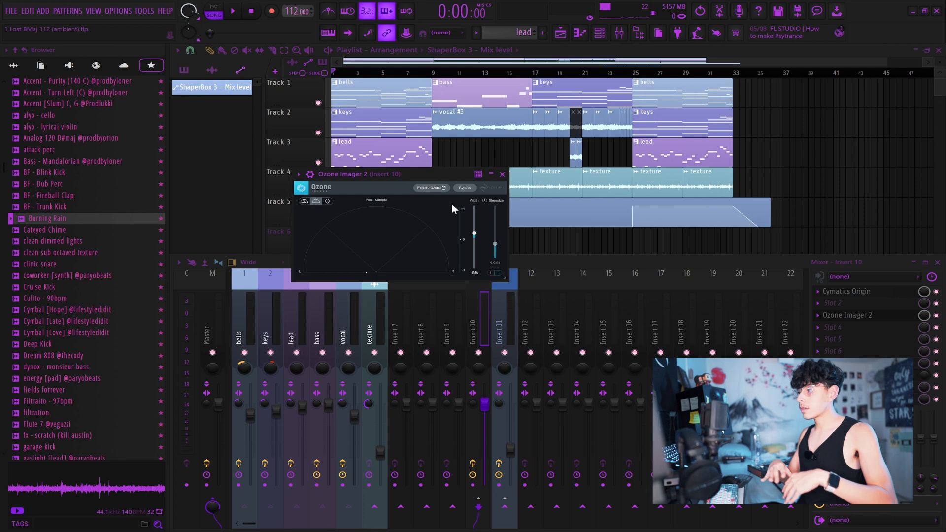
key("space")
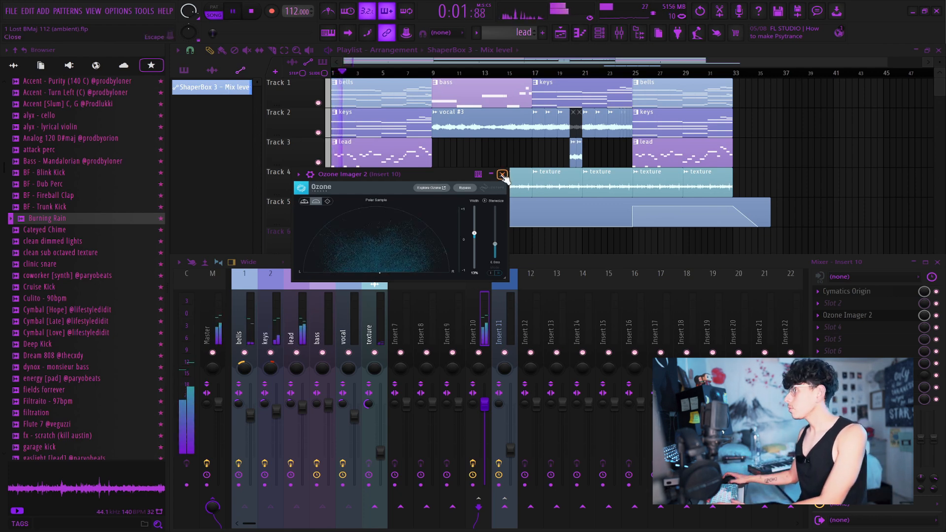